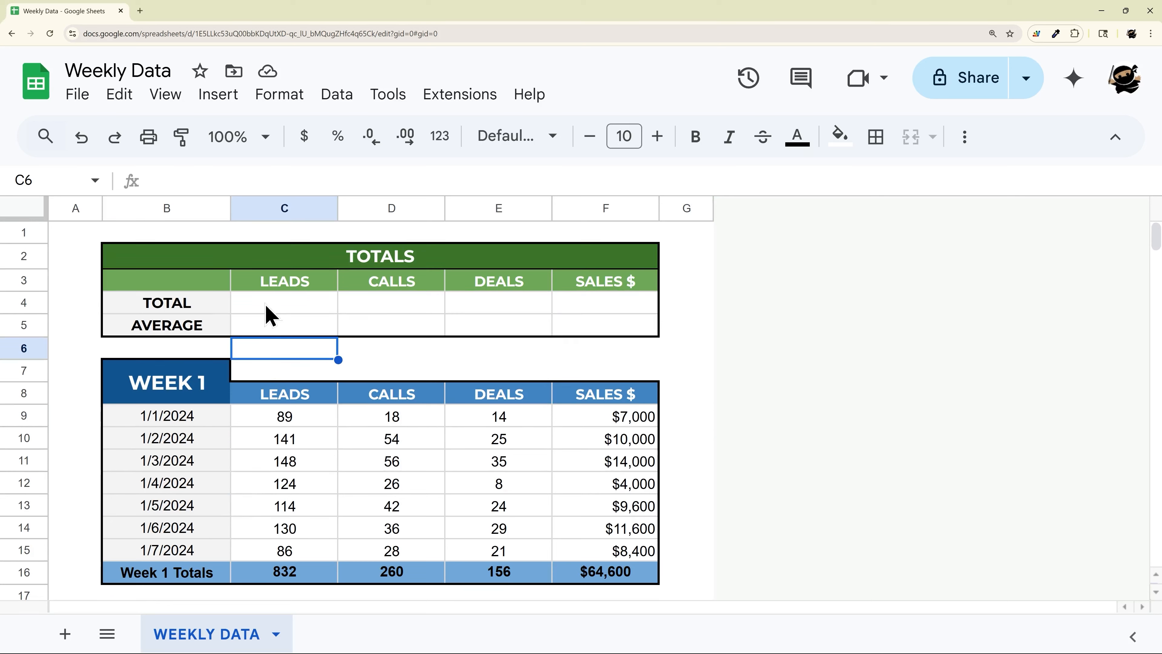
# Step: Try totalling the leads in C4 with a SUM formula over the range C9:C16
pyautogui.click(294, 304)
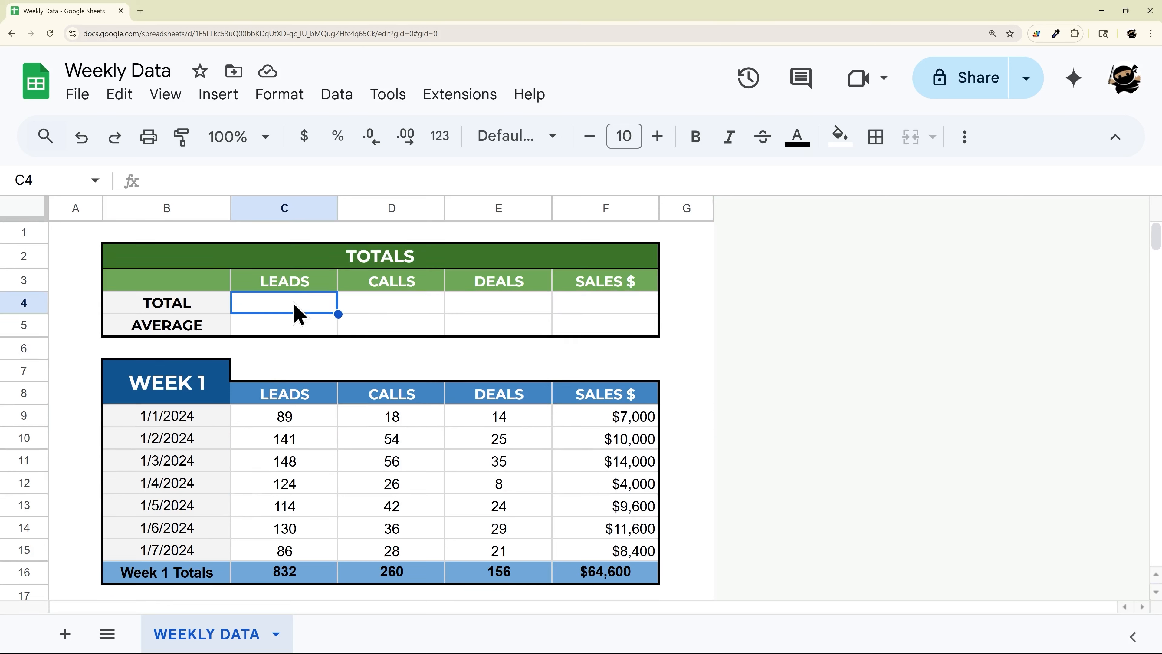
pyautogui.write('=sum')
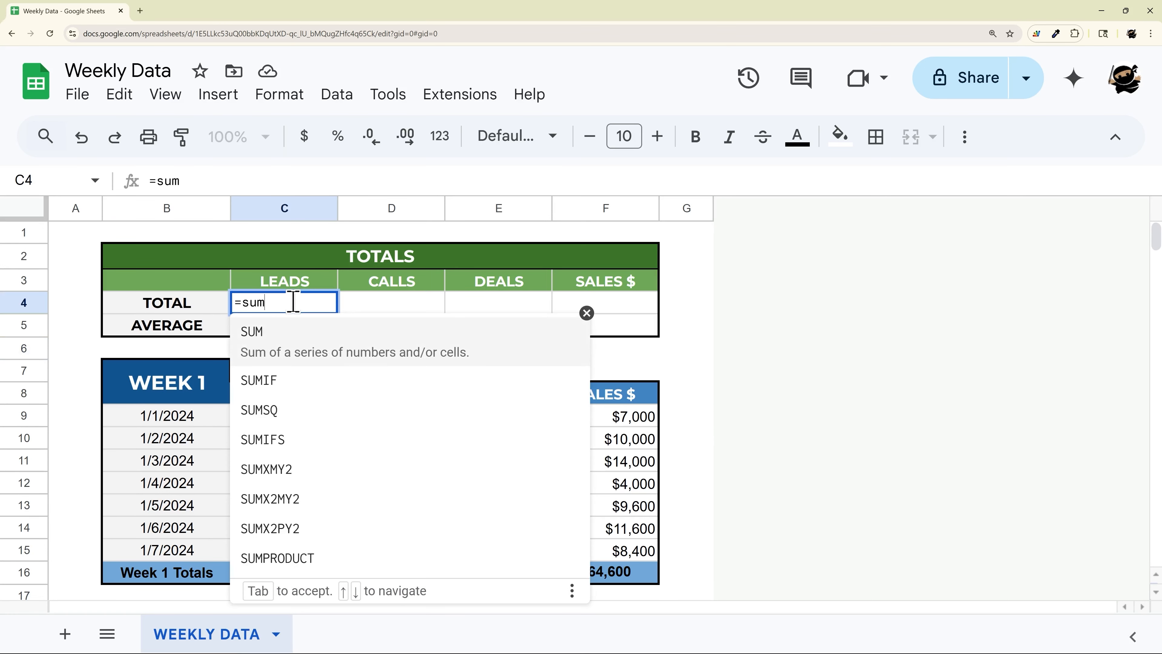
pyautogui.write('(')
pyautogui.moveTo(293, 417); pyautogui.dragTo(293, 580)
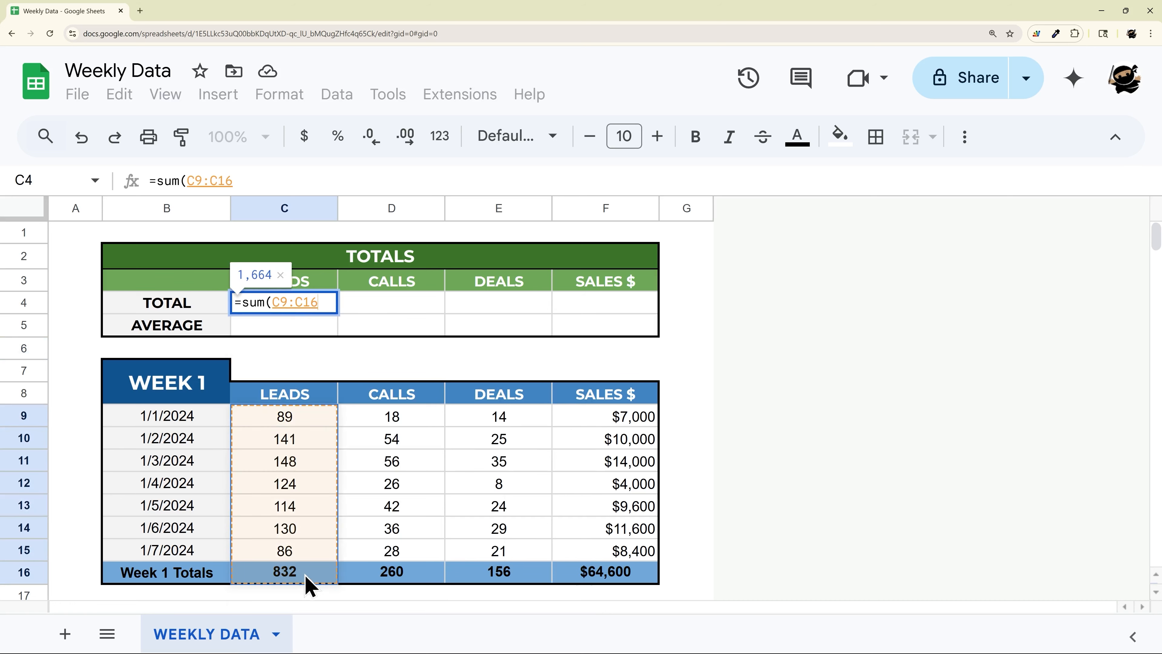
pyautogui.press('BackSpace')
pyautogui.press('BackSpace')
pyautogui.press('BackSpace')
pyautogui.press('BackSpace')
pyautogui.press('BackSpace')
pyautogui.press('BackSpace')
pyautogui.press('BackSpace')
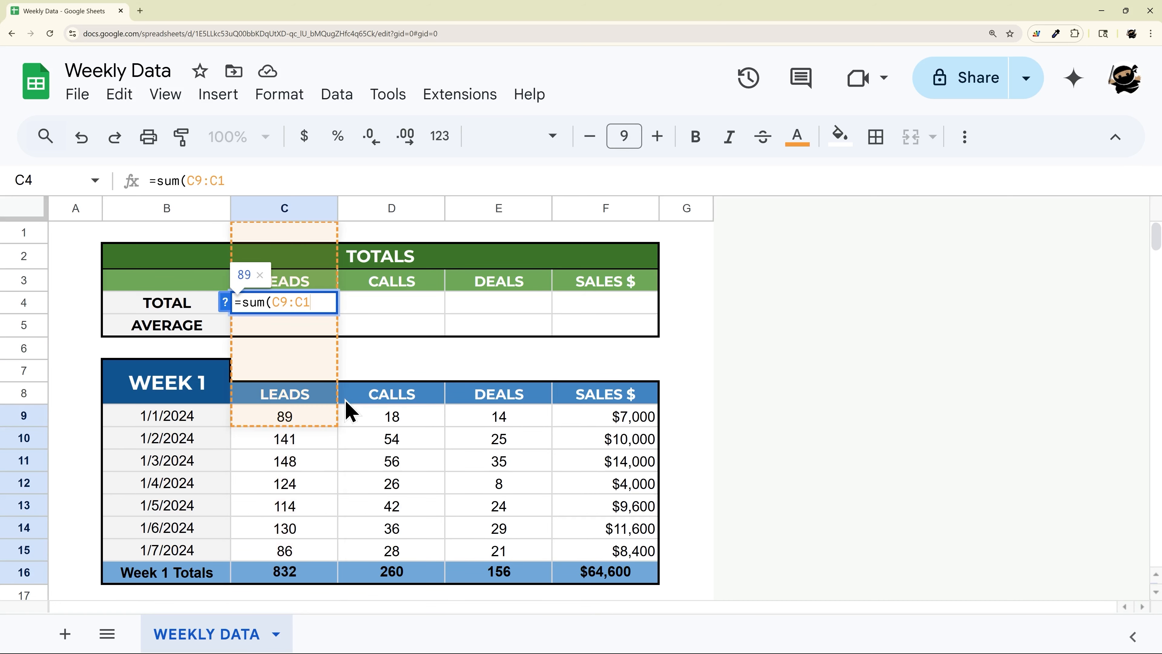
pyautogui.press('BackSpace')
pyautogui.press('BackSpace')
pyautogui.press('BackSpace')
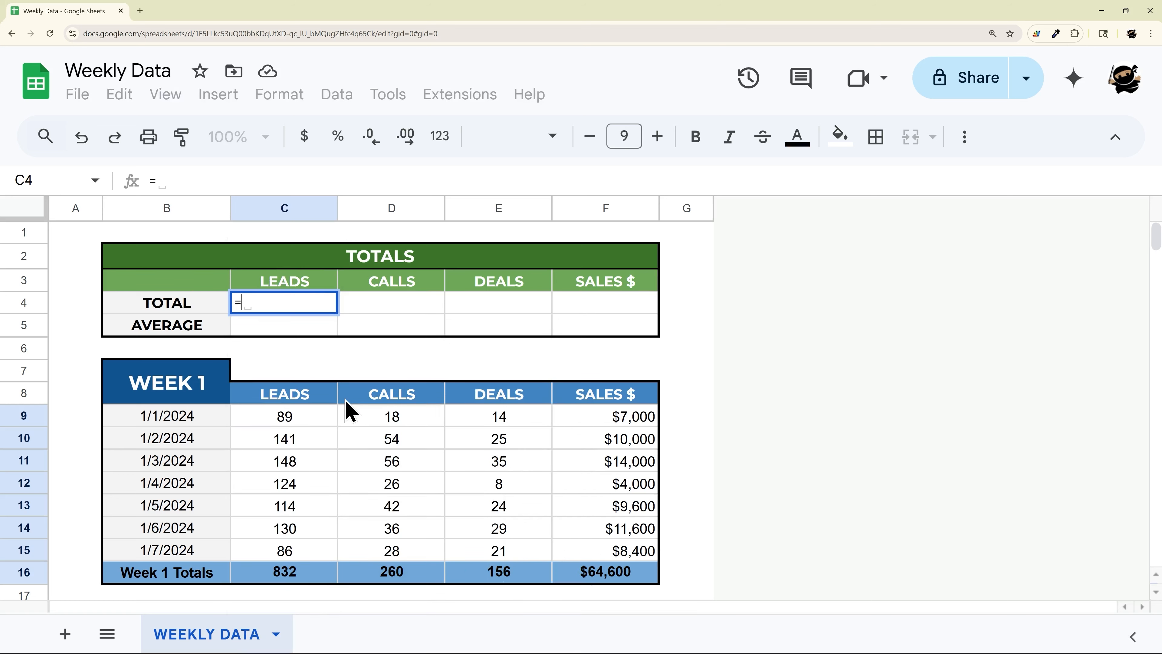
# Step: Try adding the first three weekly lead totals in C4 with the formula =C16+C27+C38, and clear the cell
pyautogui.click(290, 578)
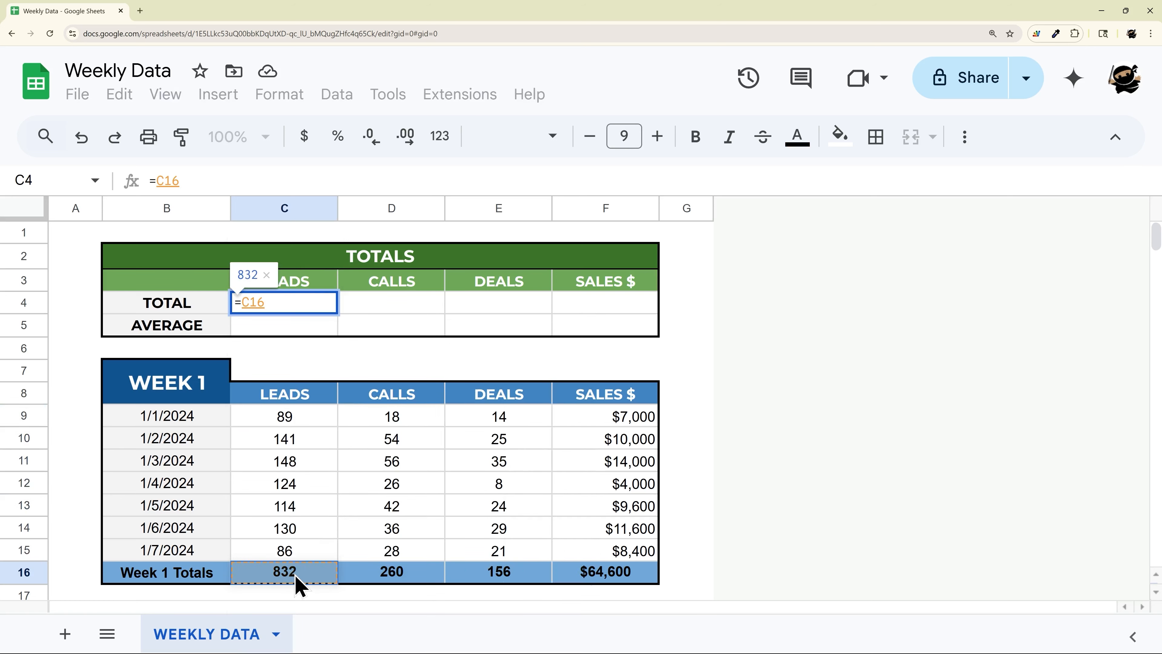
pyautogui.write('+')
pyautogui.scroll(-5, 324, 485)
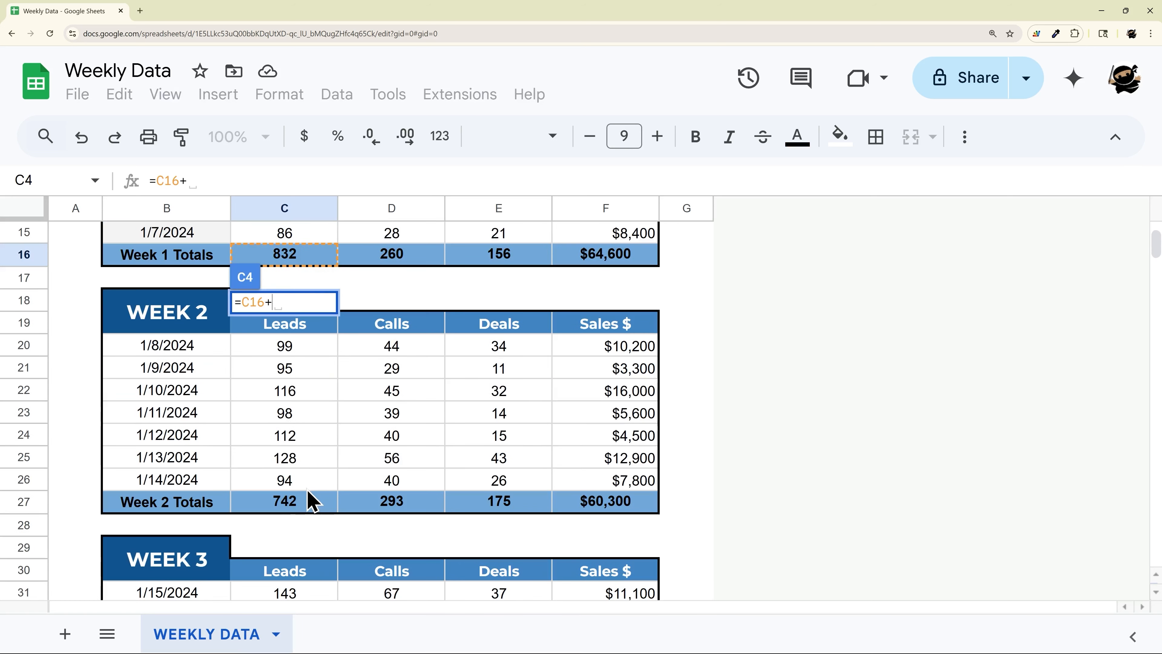
pyautogui.click(285, 501)
pyautogui.write('+')
pyautogui.scroll(-4, 285, 501)
pyautogui.click(284, 489)
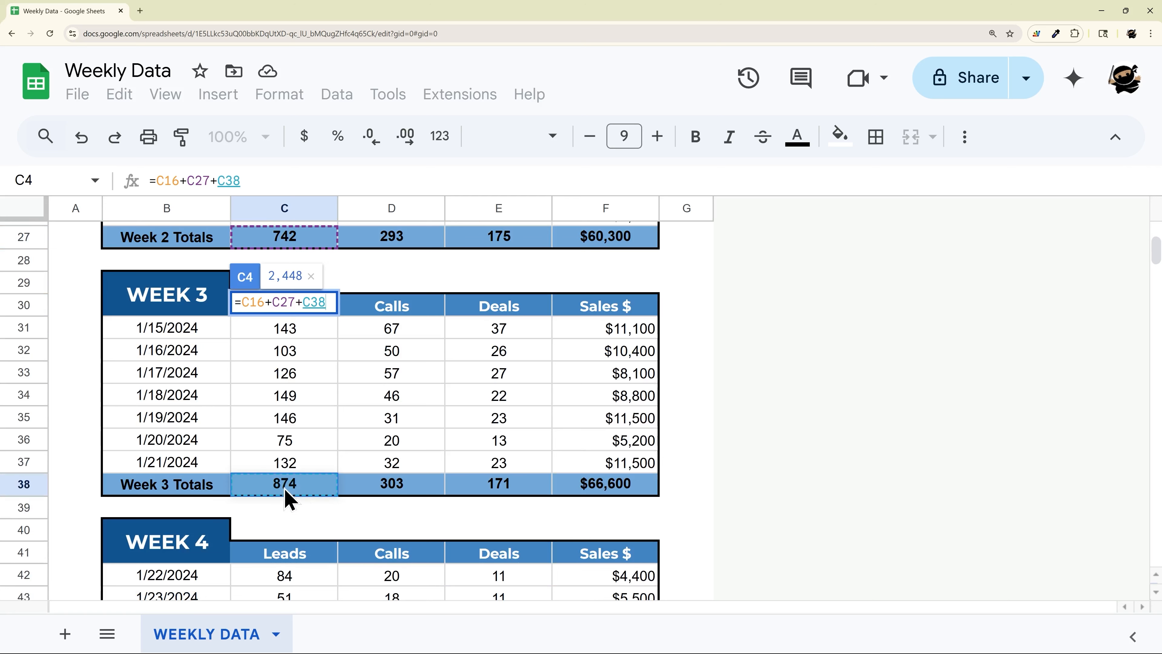
pyautogui.scroll(9, 295, 492)
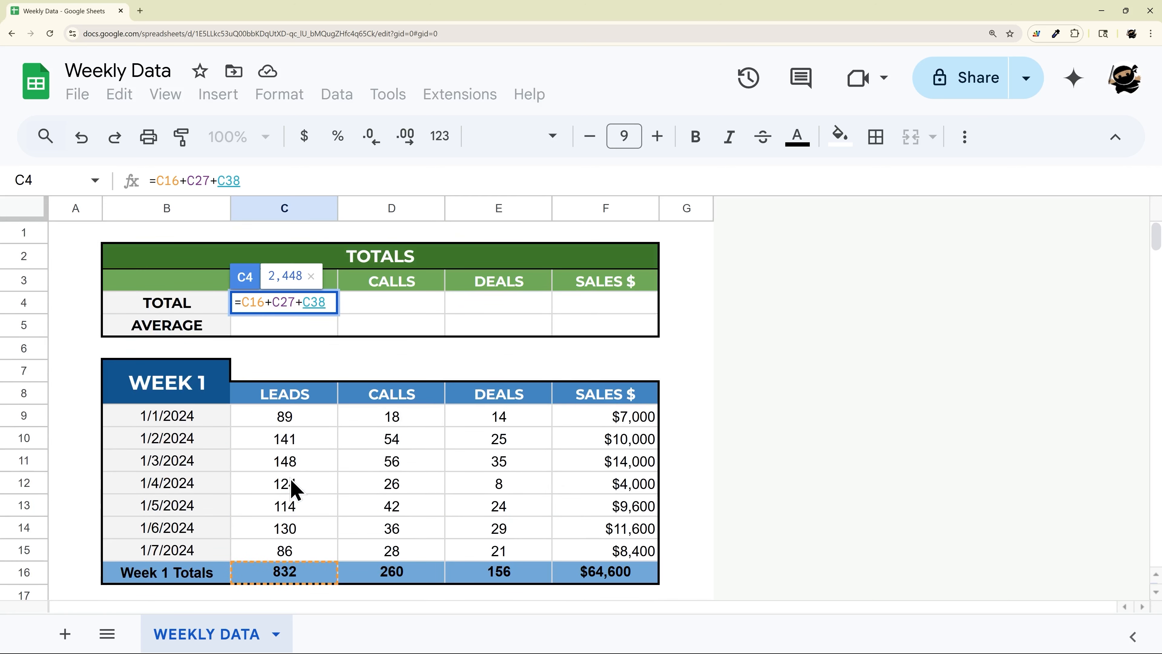
pyautogui.hotkey('ctrl', 'a')
pyautogui.press('BackSpace')
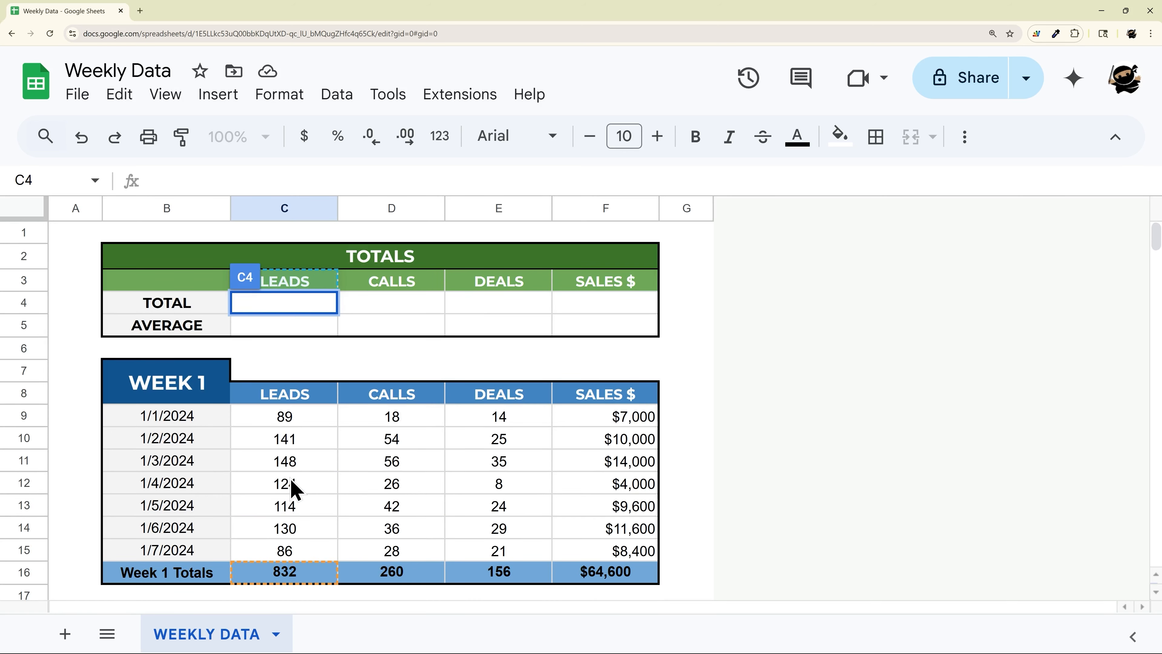
pyautogui.press('Return')
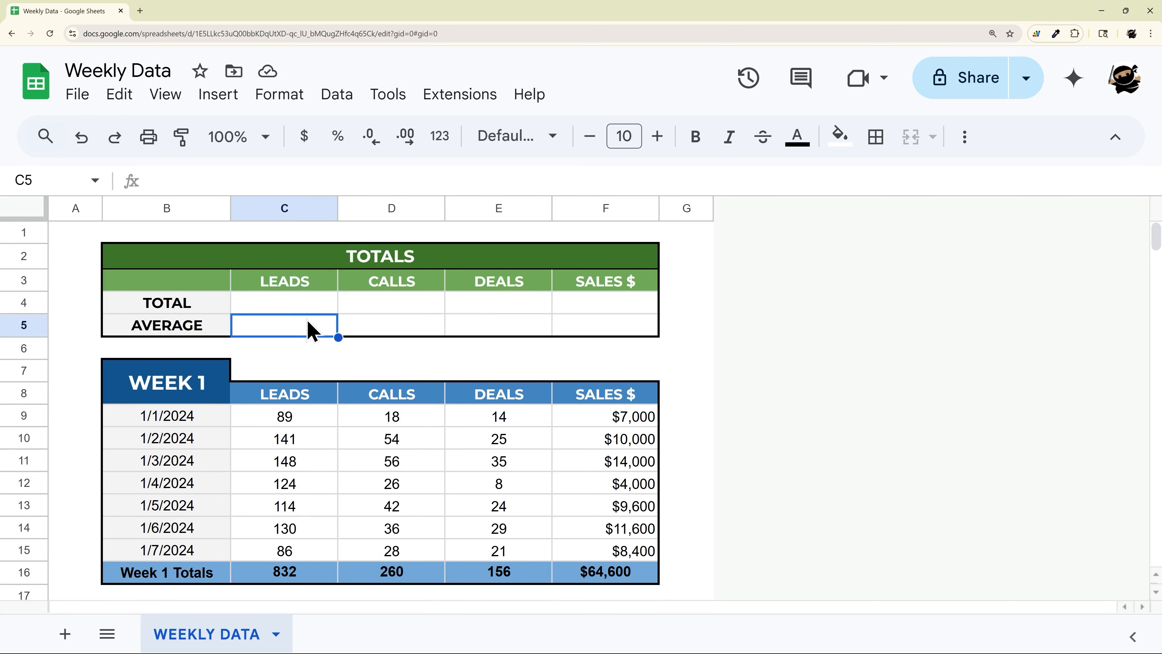
# Step: Examine the formulas in the Week 1 Totals row and the summary cells C4:F5 they should feed
pyautogui.scroll(-3, 303, 352)
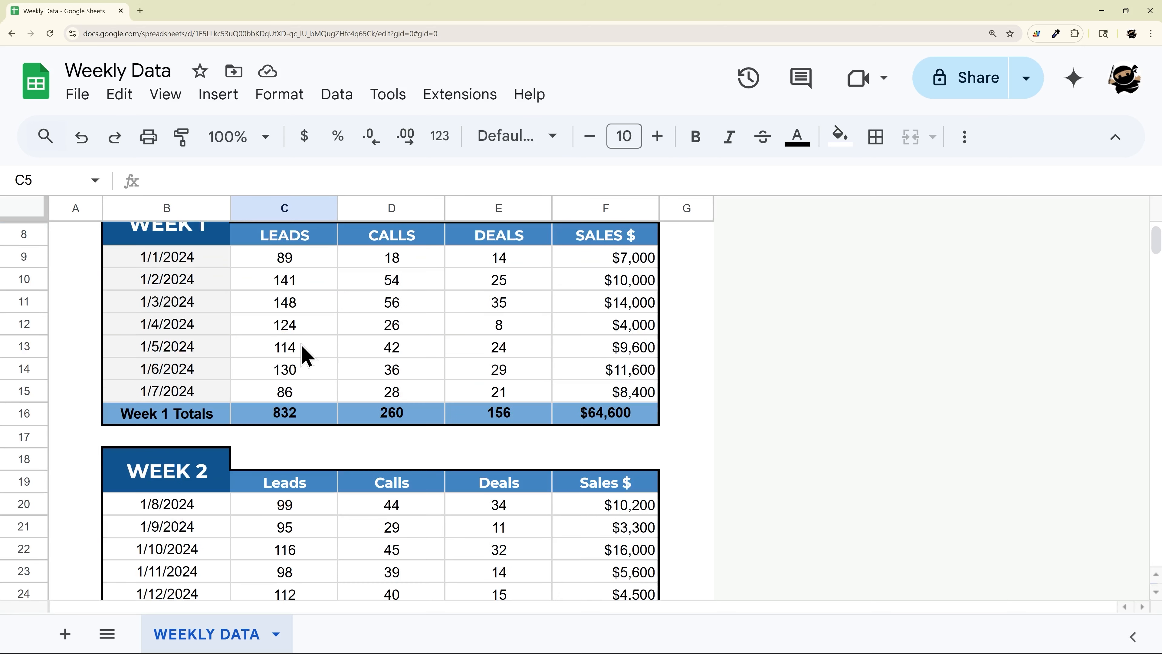
pyautogui.click(325, 417)
pyautogui.moveTo(589, 423); pyautogui.dragTo(270, 428)
pyautogui.scroll(3, 348, 460)
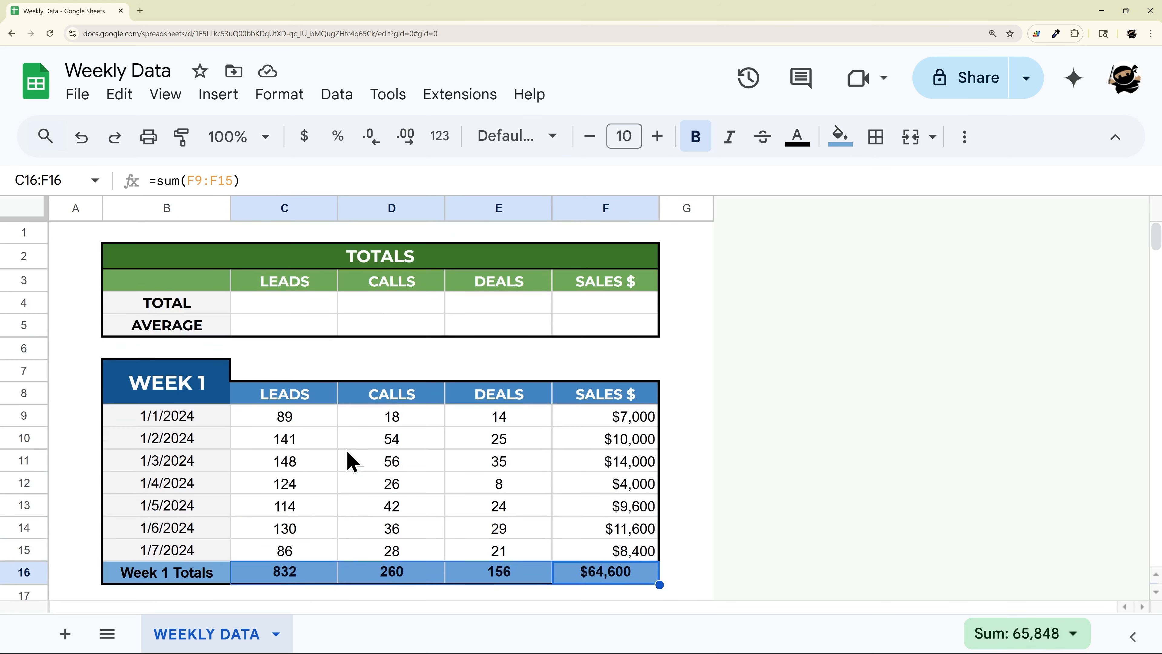
pyautogui.click(305, 570)
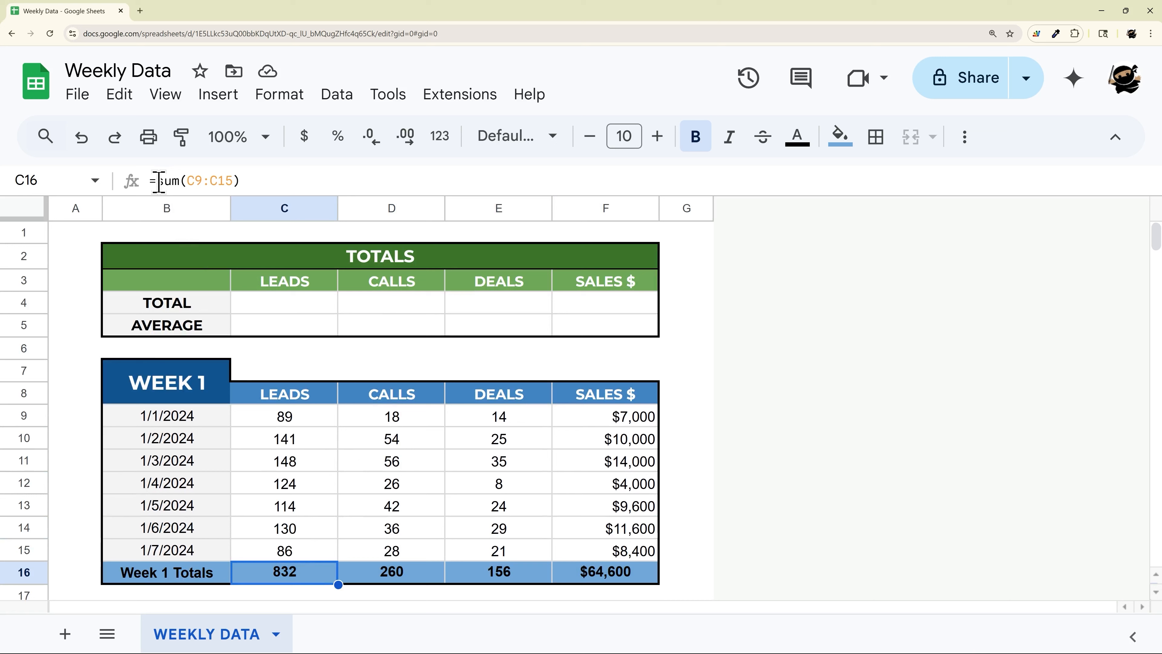
pyautogui.click(275, 308)
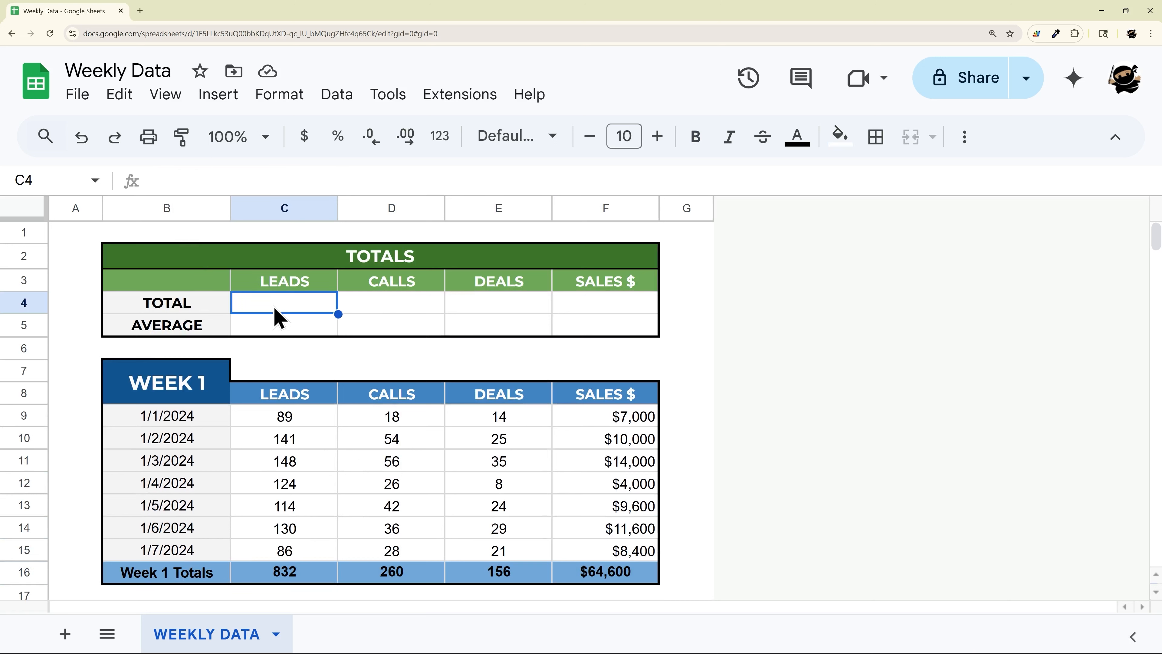
pyautogui.click(295, 575)
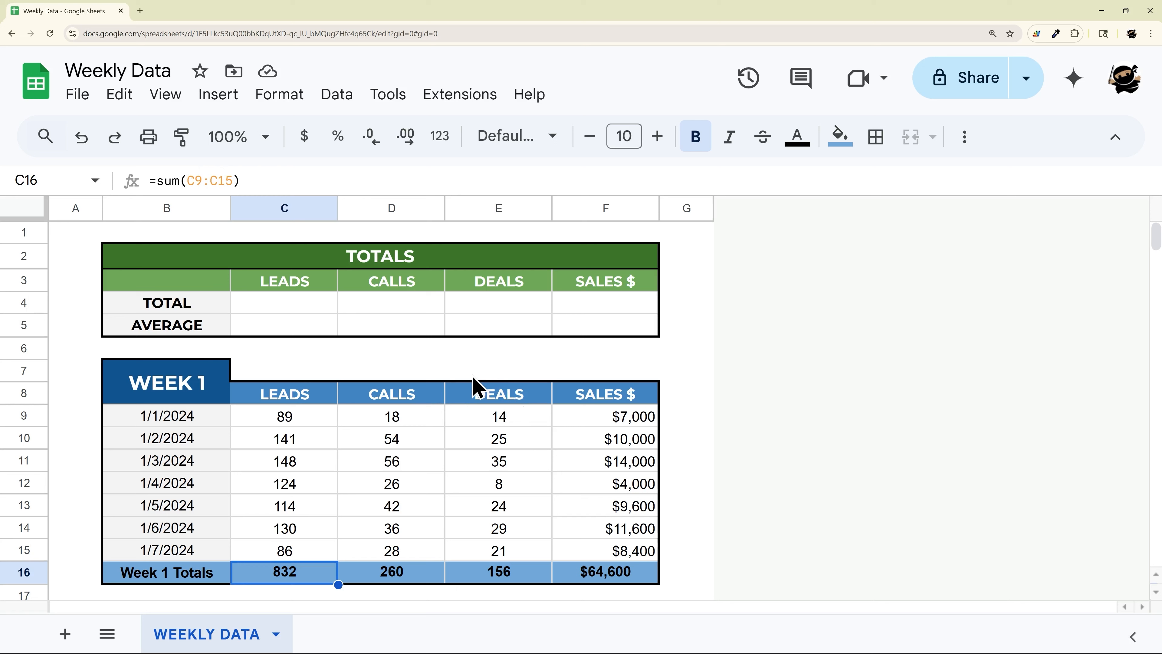
pyautogui.moveTo(246, 306); pyautogui.dragTo(553, 343)
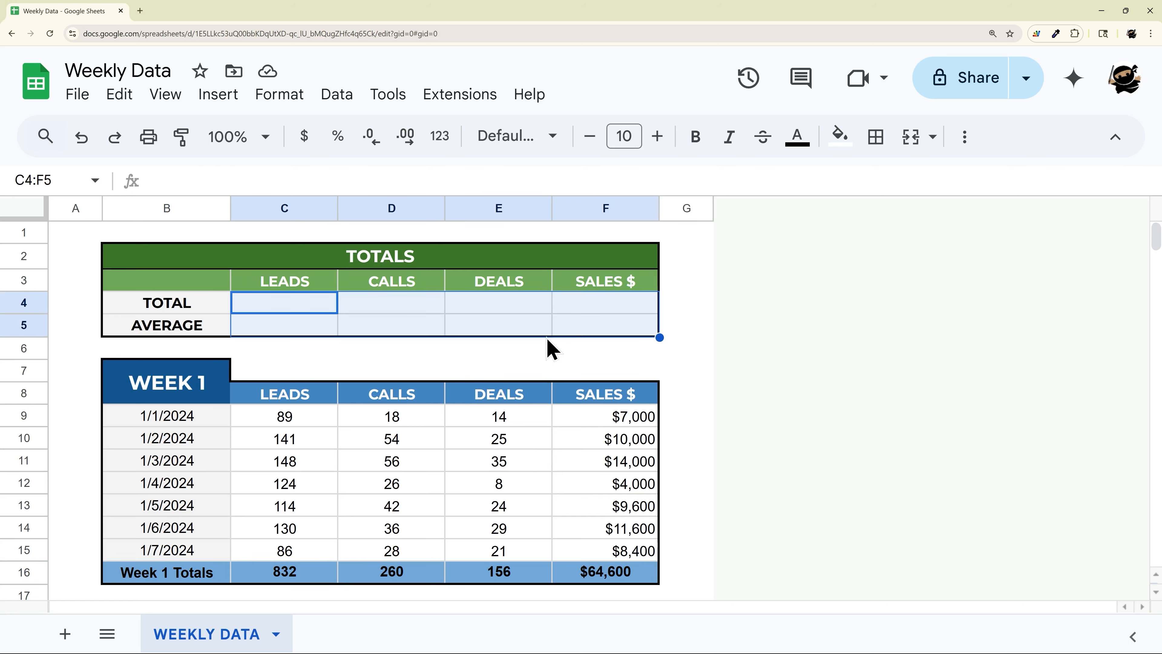
pyautogui.click(288, 578)
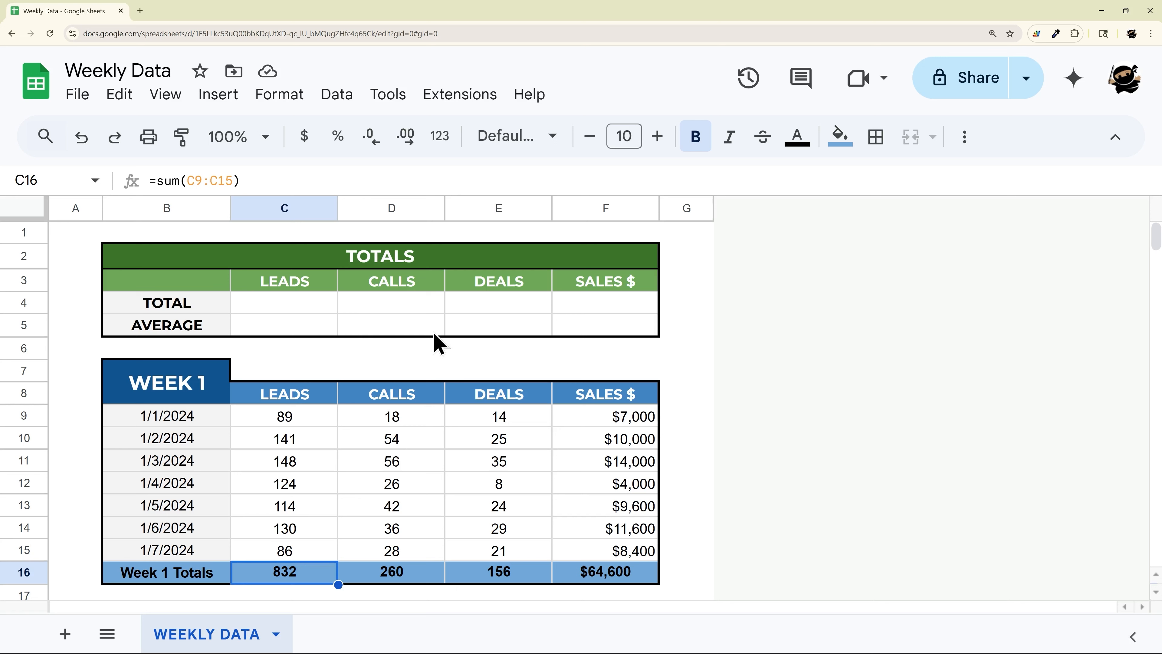
# Step: Replace every "=sum(" with "=subtotal(9," in columns C to F, searching within formulas as well
pyautogui.moveTo(599, 212); pyautogui.dragTo(279, 201)
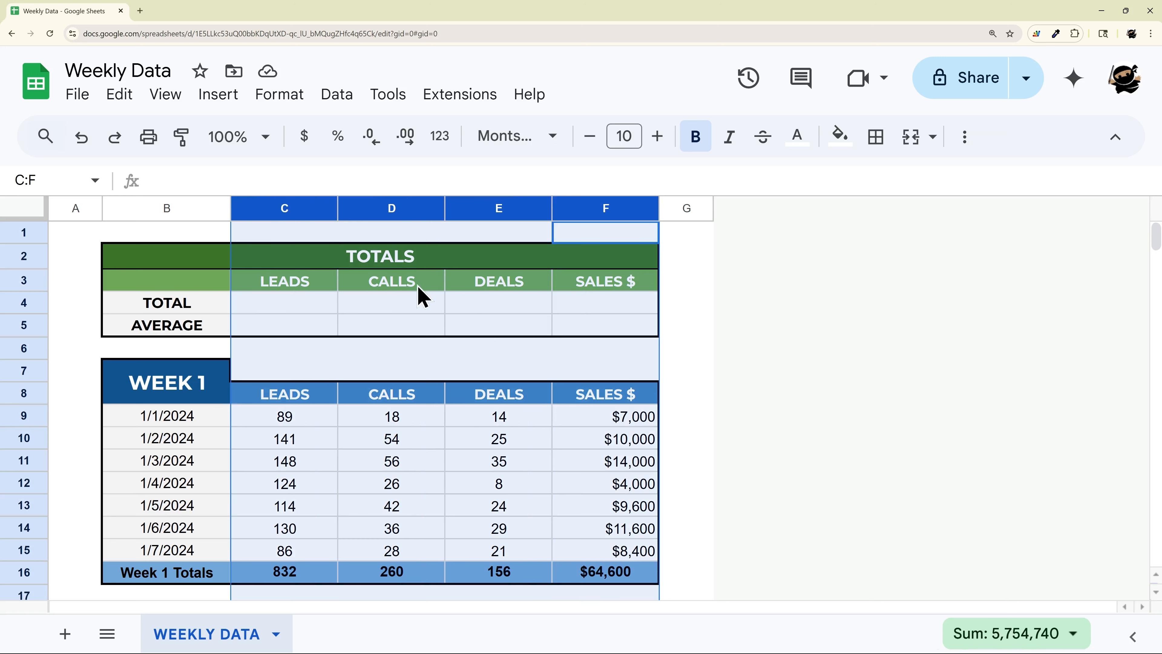
pyautogui.click(120, 95)
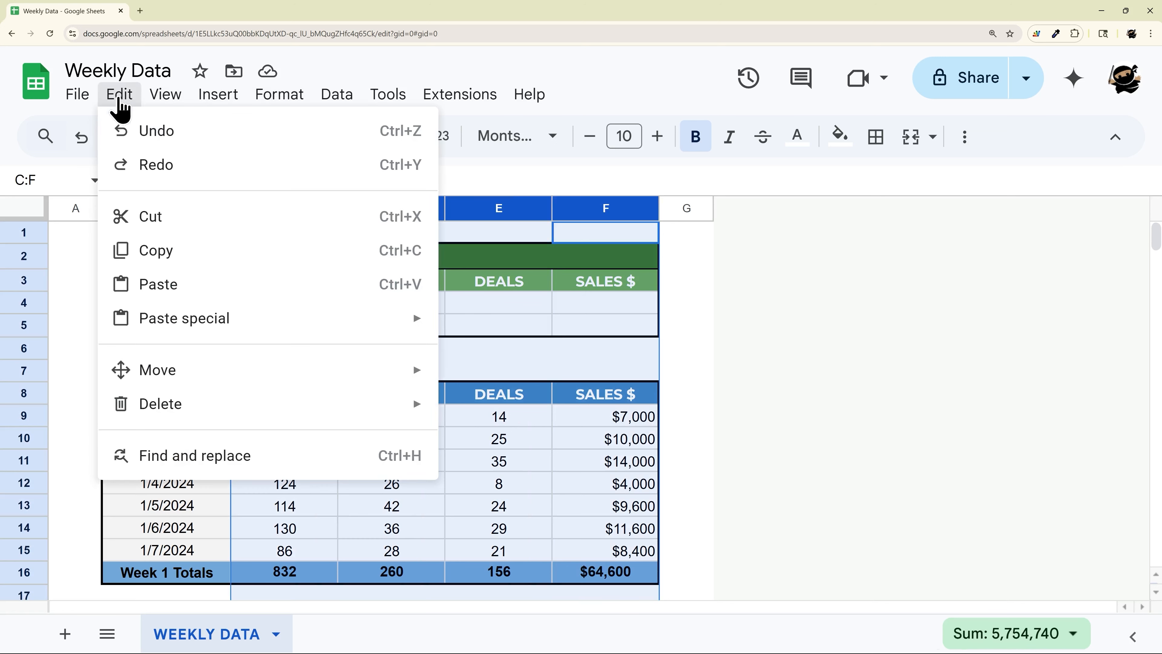
pyautogui.click(199, 463)
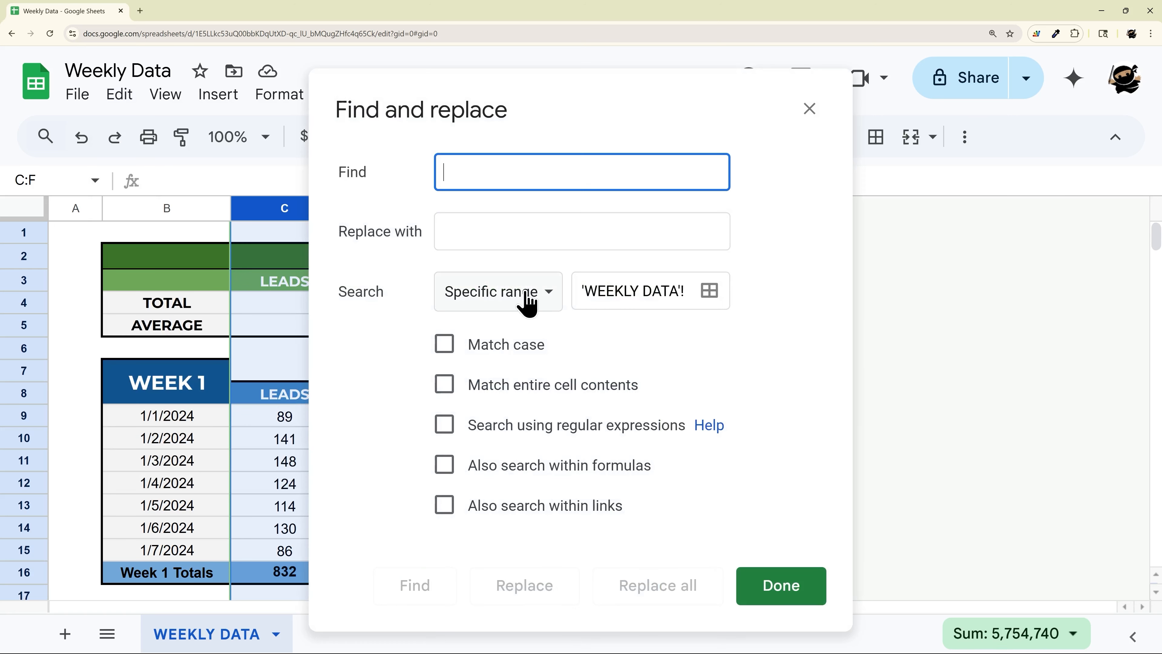
pyautogui.write('=sum(')
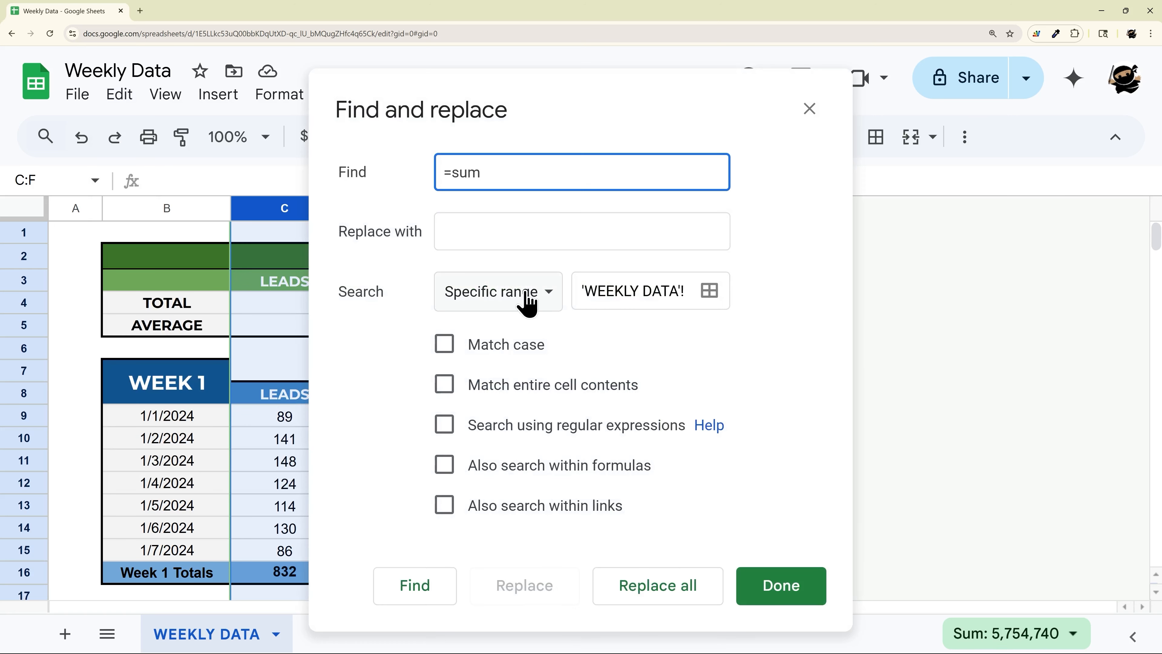
pyautogui.click(507, 238)
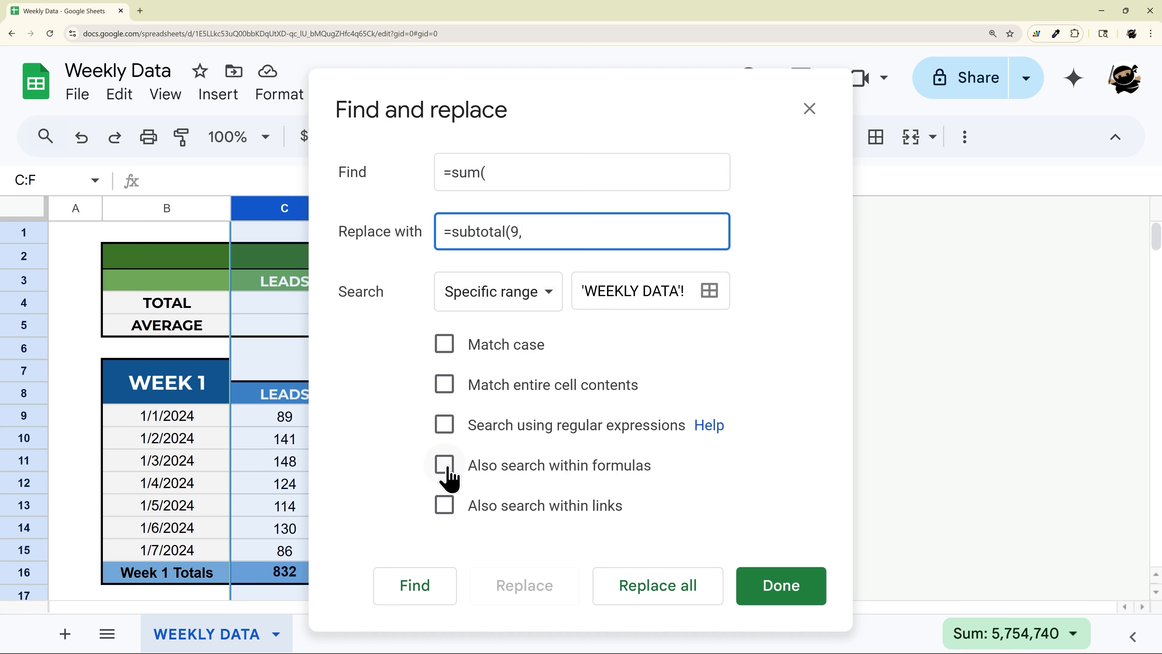
pyautogui.click(444, 465)
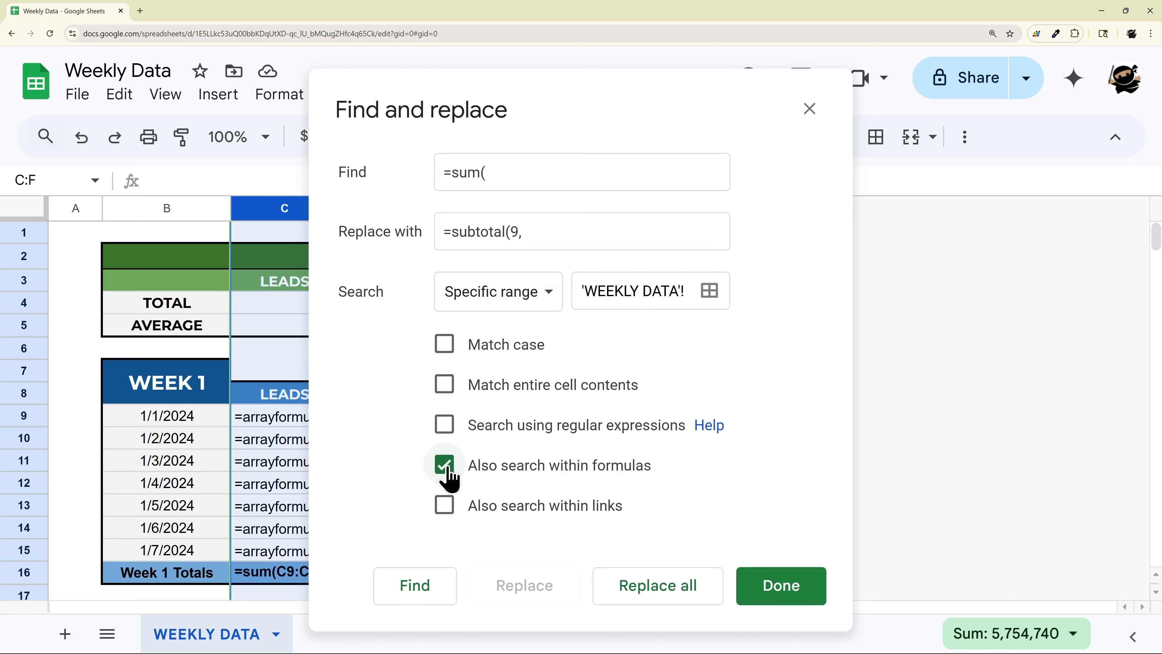
pyautogui.click(681, 599)
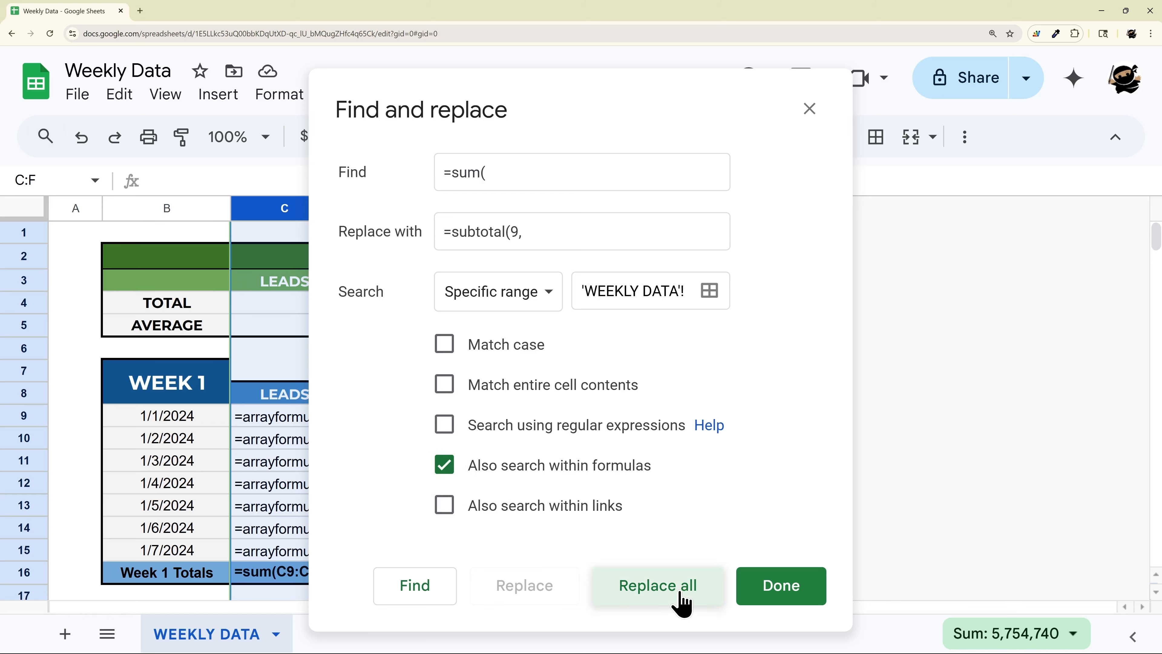
pyautogui.click(781, 586)
pyautogui.click(687, 439)
# Step: Check the replaced Week 1 leads formula in C16 and look over the weekly tables below it
pyautogui.click(298, 573)
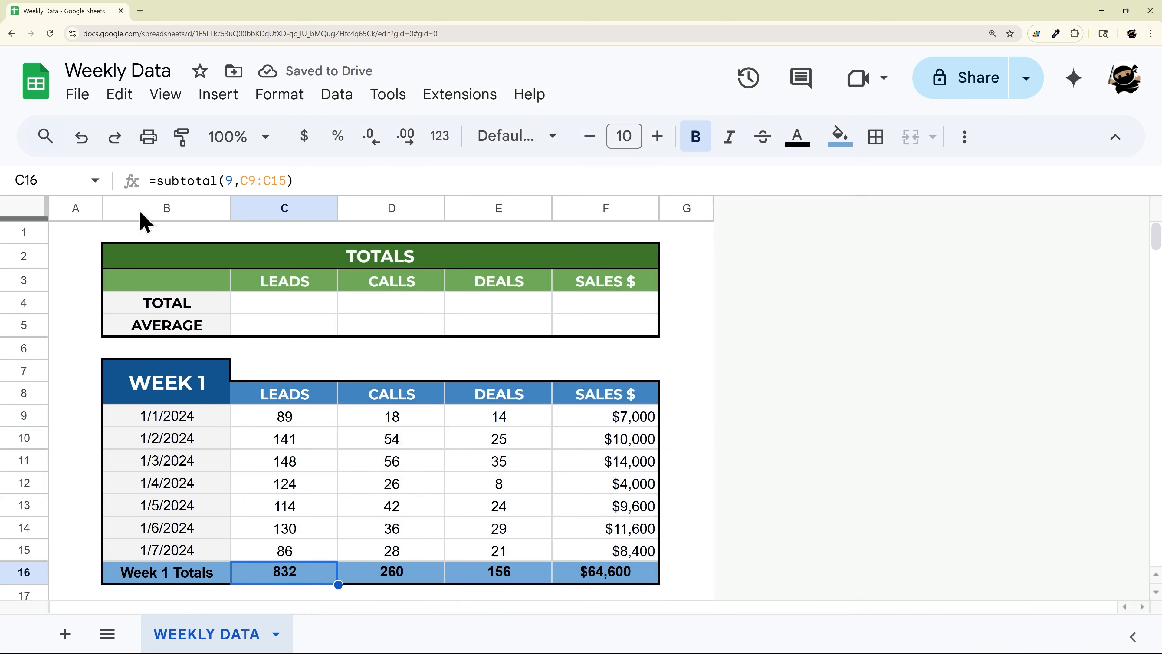
pyautogui.moveTo(326, 183); pyautogui.dragTo(124, 190)
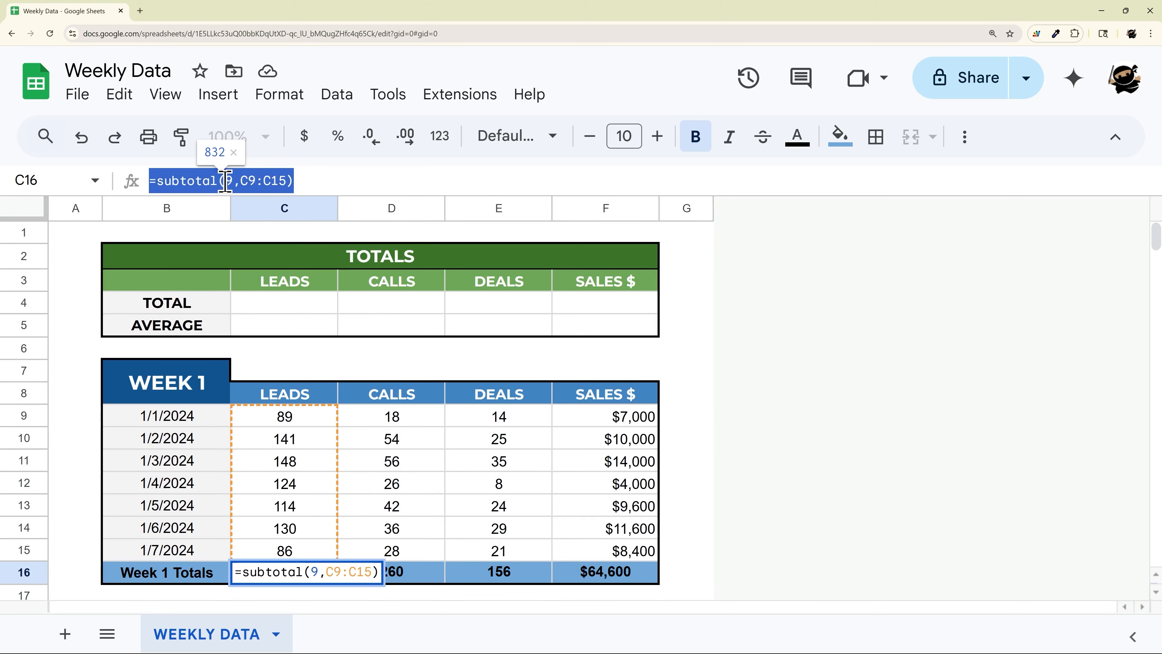
pyautogui.press('Escape')
pyautogui.scroll(-3, 667, 398)
pyautogui.scroll(-2, 669, 401)
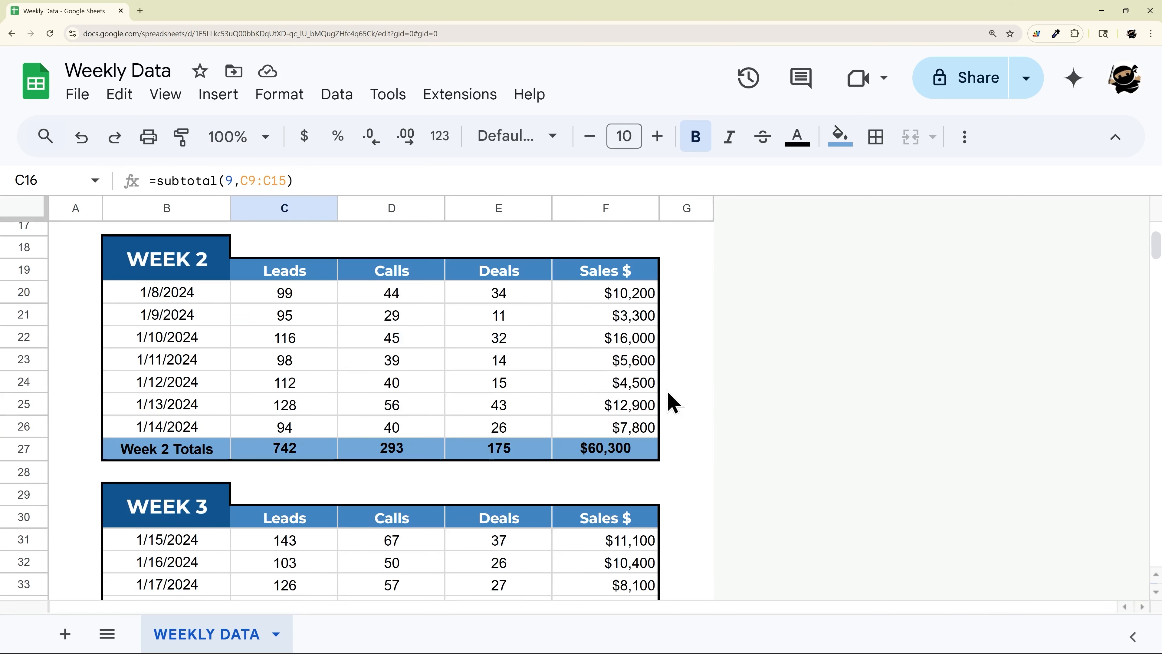
pyautogui.scroll(6, 669, 402)
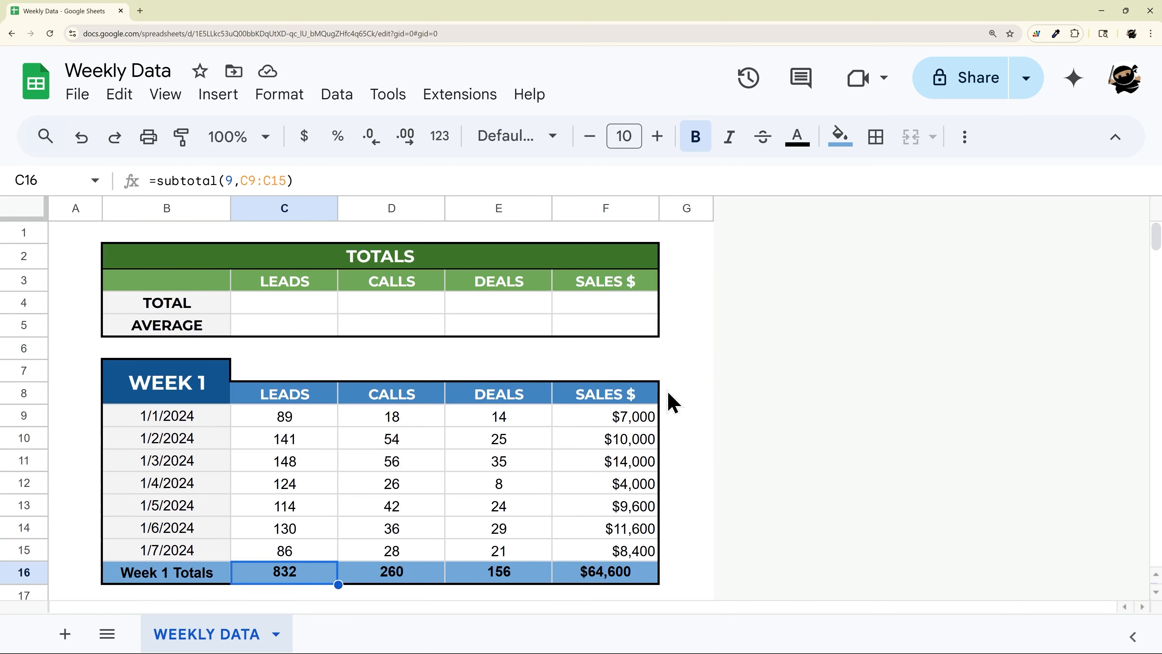
# Step: Enter the formula =SUBTOTAL(9,C7:C) in C4 to total the leads of all weeks
pyautogui.click(284, 306)
pyautogui.write('=sub')
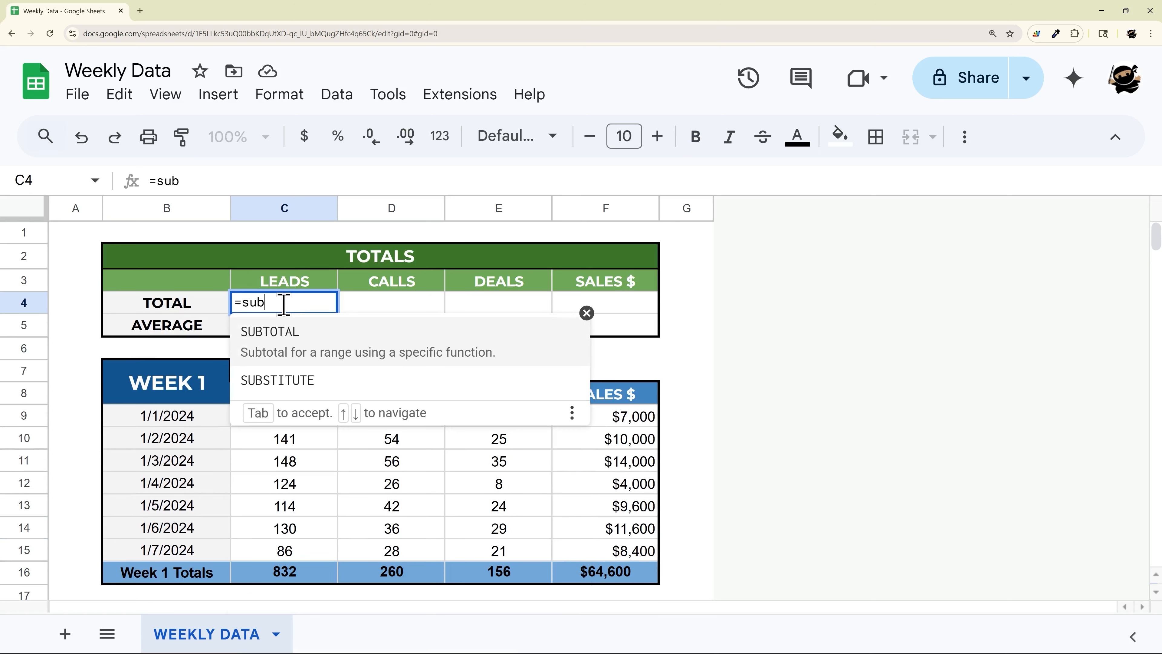
pyautogui.press('Tab')
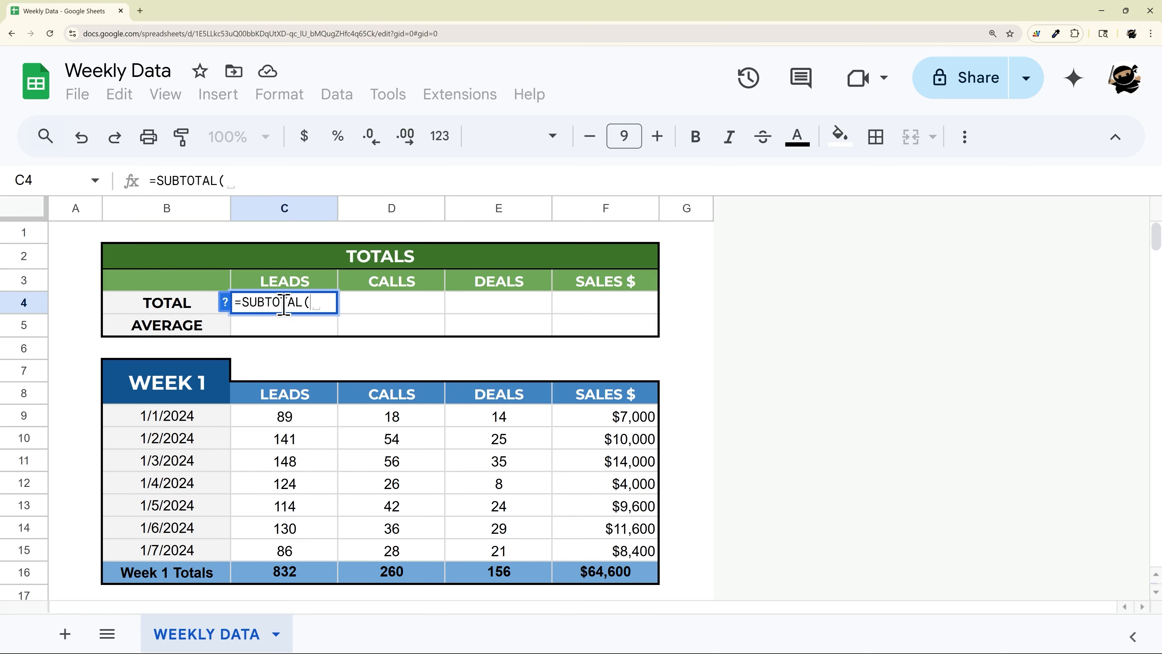
pyautogui.write('9,')
pyautogui.moveTo(301, 377); pyautogui.dragTo(302, 435)
pyautogui.hotkey('ctrl', 'shift', 'Down')
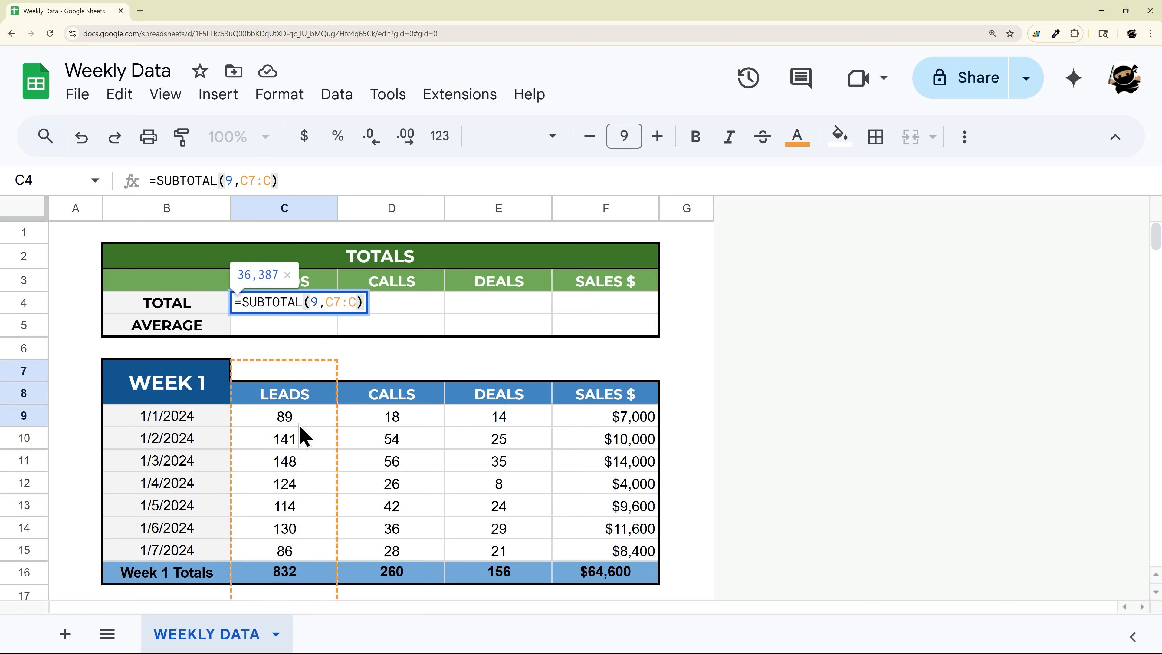
pyautogui.press('Return')
pyautogui.click(397, 463)
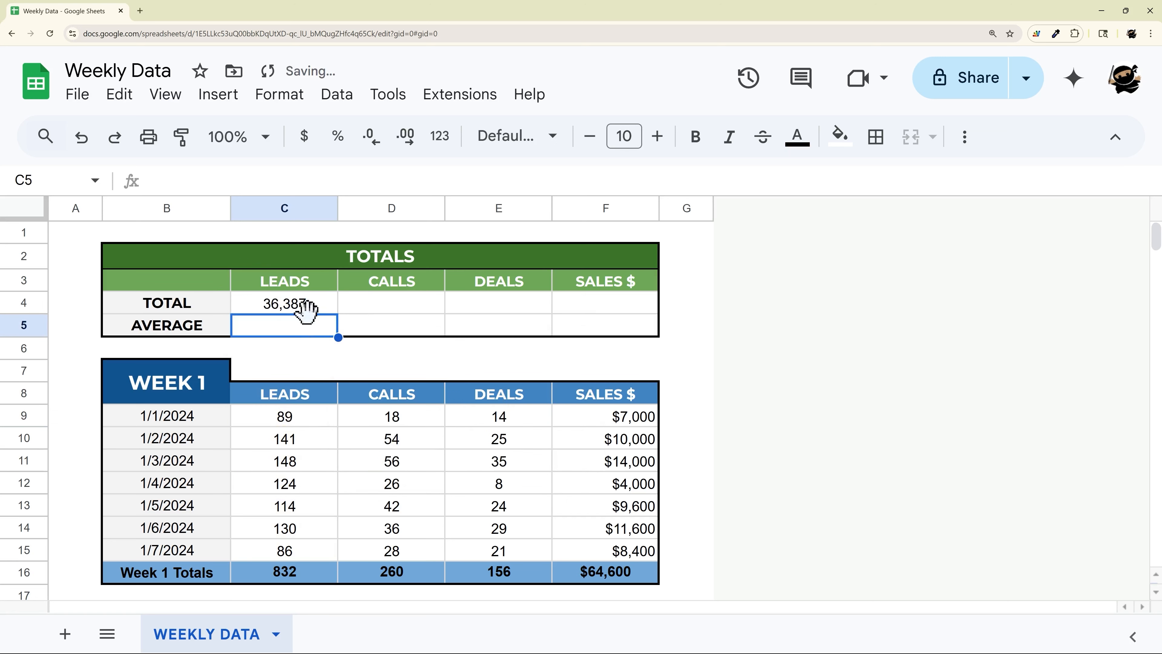
# Step: Inspect the leads total formula in C4 and the Week 1 leads subtotal in C16
pyautogui.click(311, 305)
pyautogui.scroll(-2, 365, 379)
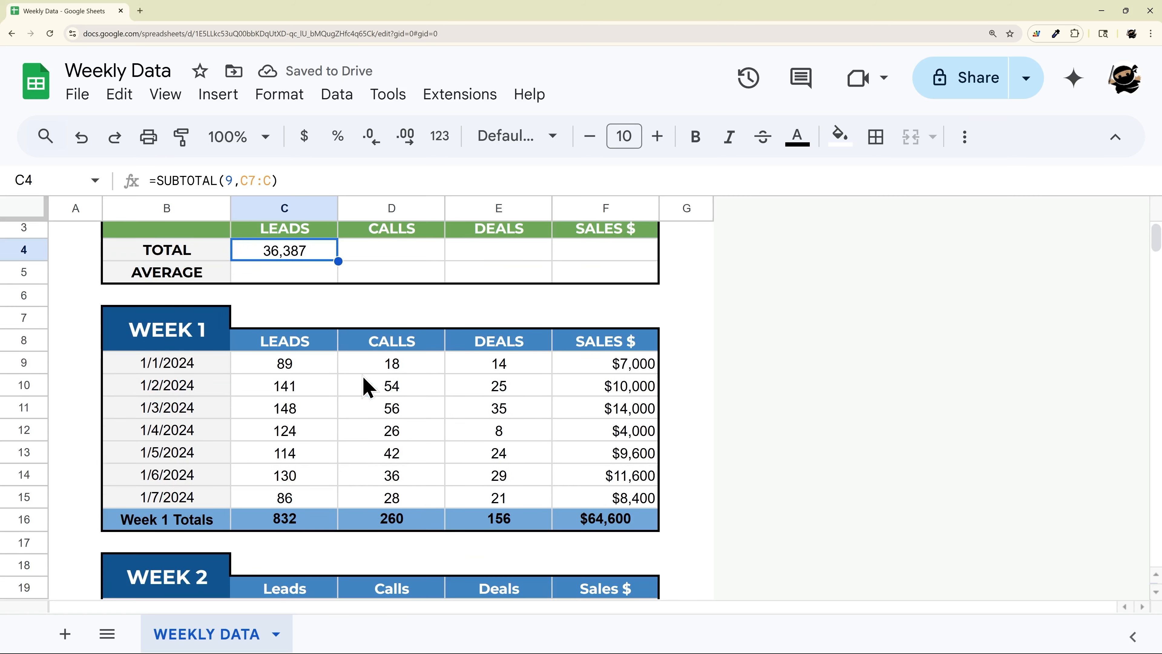
pyautogui.click(302, 472)
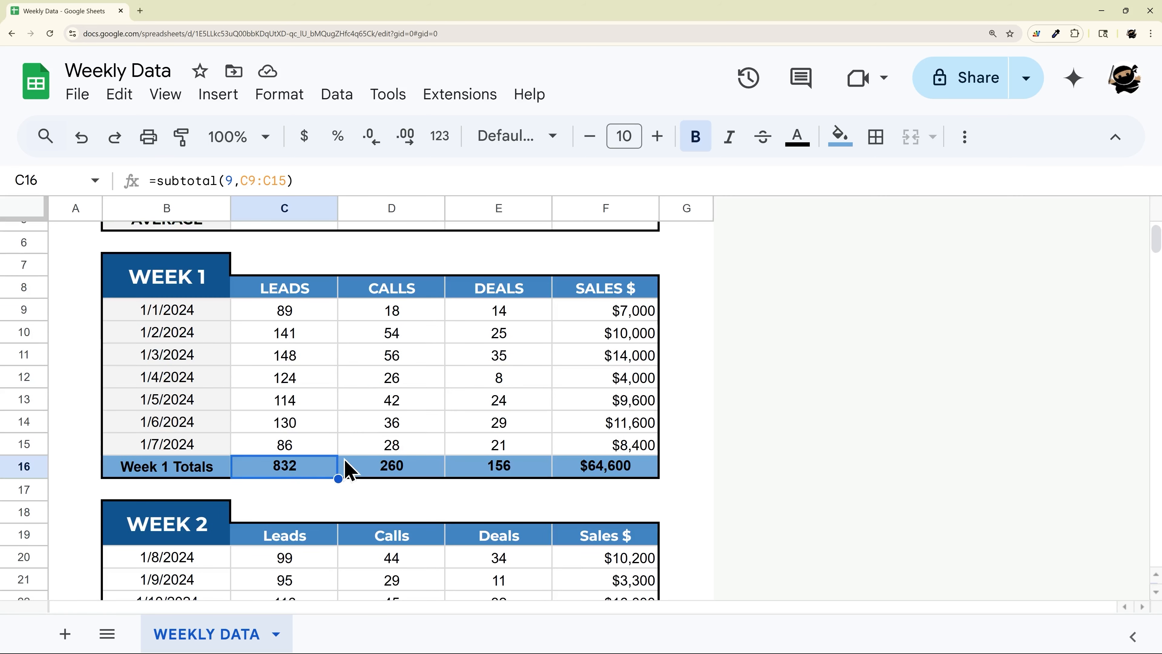
# Step: Copy the leads total formula from C4 into D4:F4, pasting the formula only
pyautogui.scroll(-2, 353, 469)
pyautogui.scroll(5, 357, 469)
pyautogui.click(314, 286)
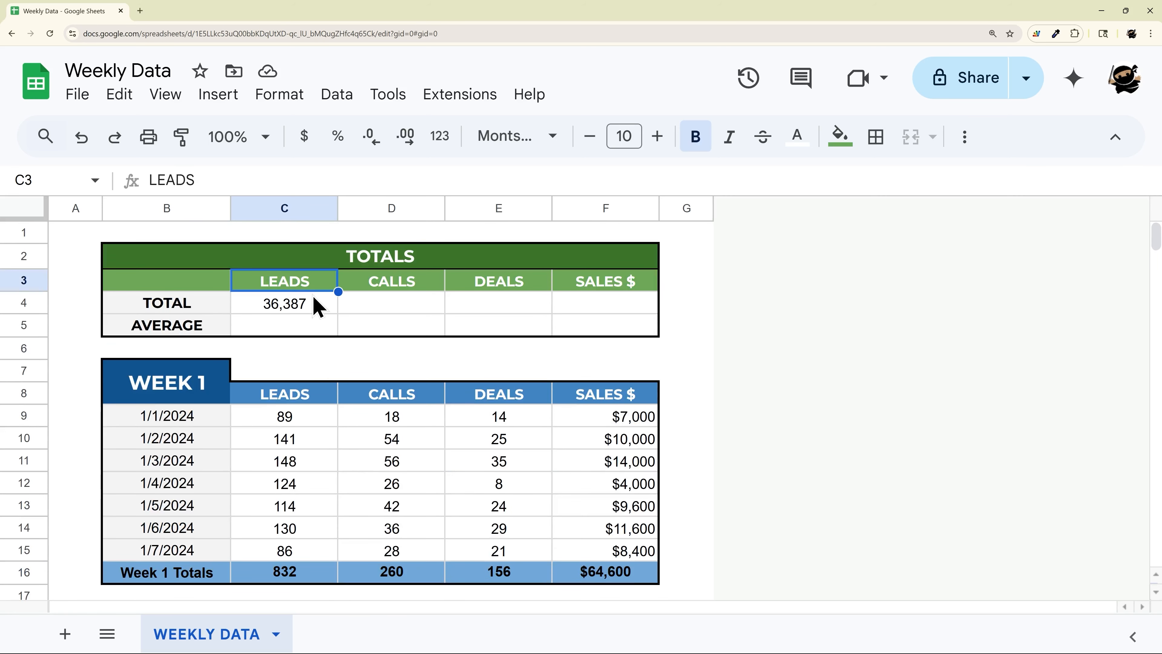
pyautogui.click(314, 304)
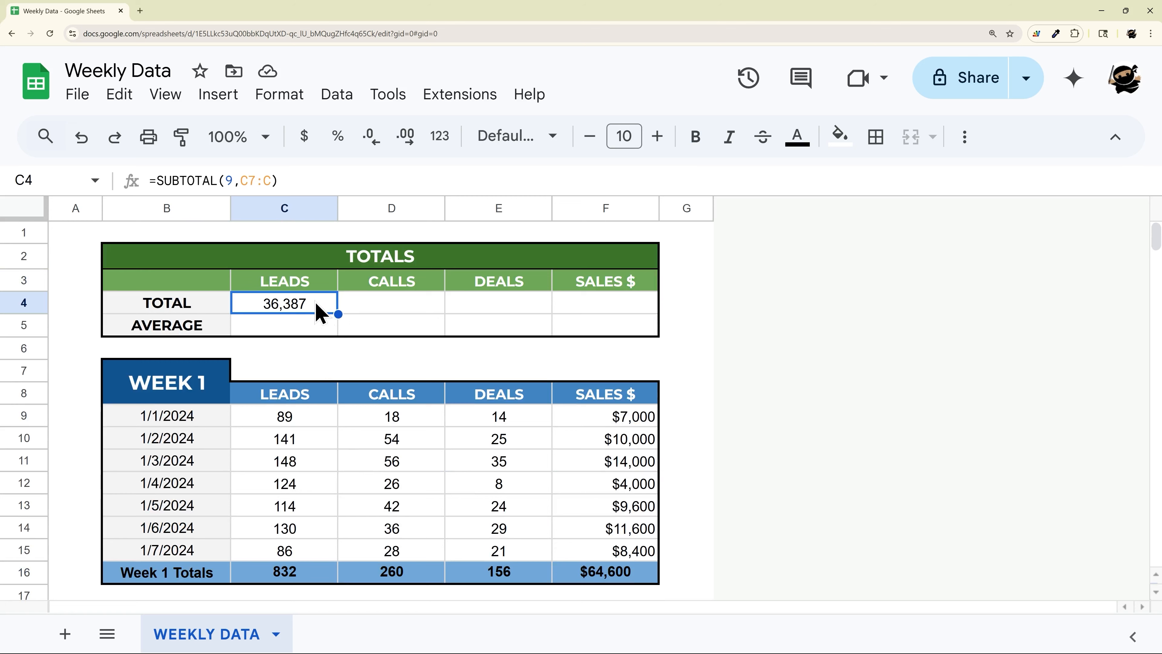
pyautogui.rightClick(315, 307)
pyautogui.click(405, 190)
pyautogui.moveTo(405, 307); pyautogui.dragTo(589, 308)
pyautogui.rightClick(590, 307)
pyautogui.moveTo(694, 262)
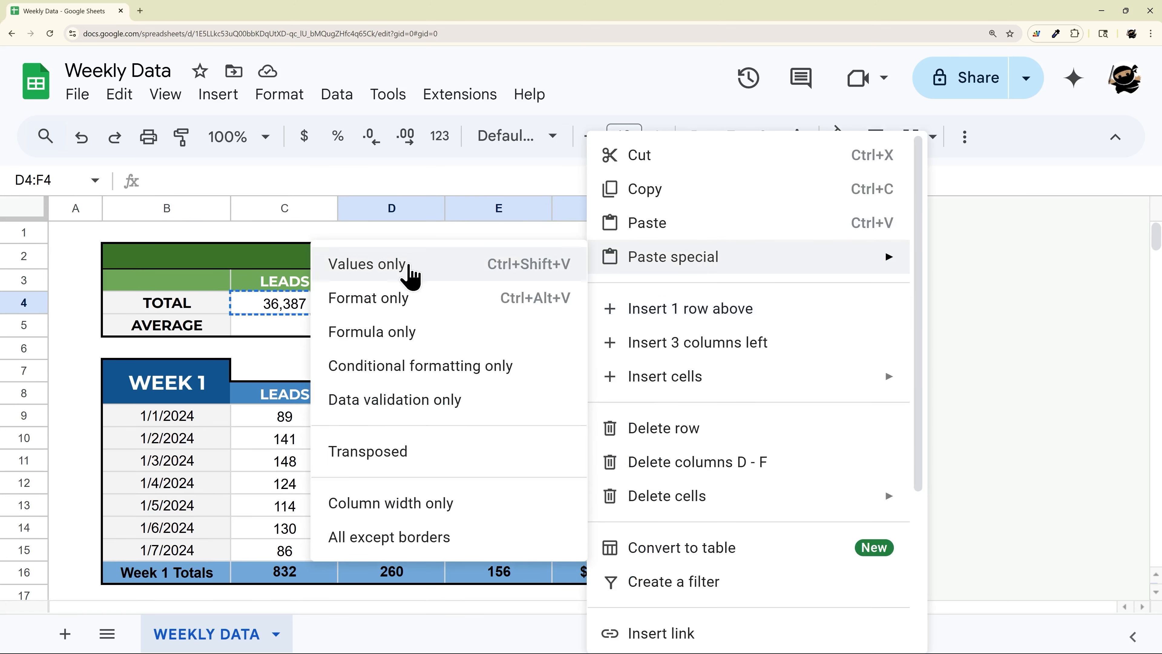
pyautogui.click(365, 342)
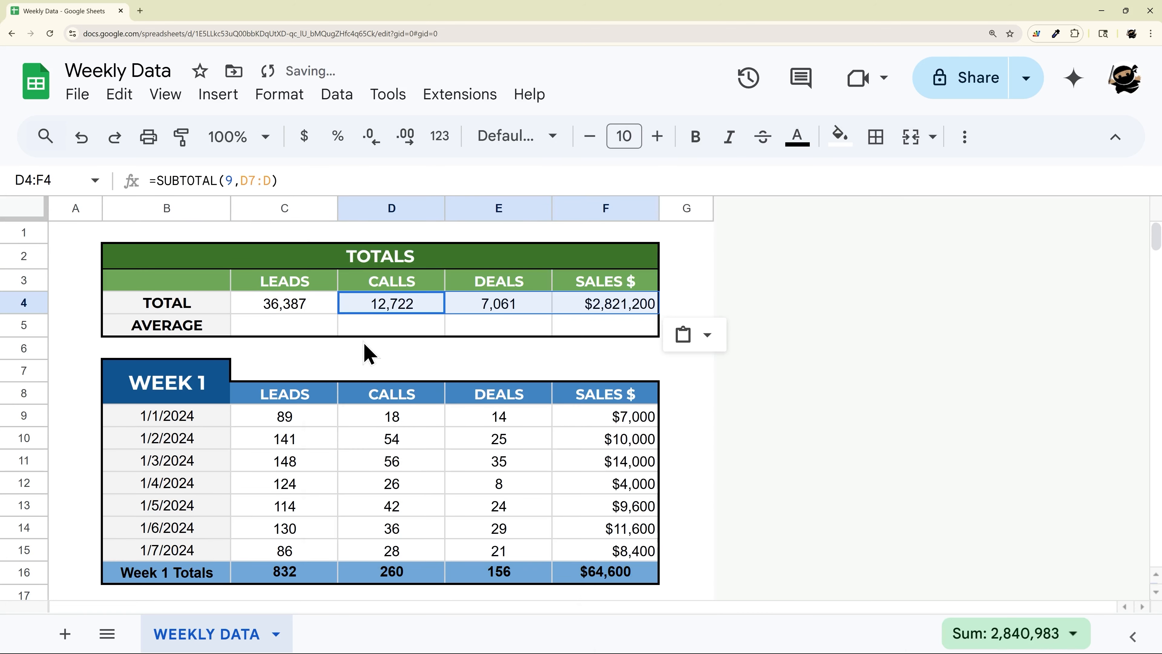
# Step: Begin a SUBTOTAL formula in C5 for the leads average and look up its function codes in the function's help article
pyautogui.click(276, 310)
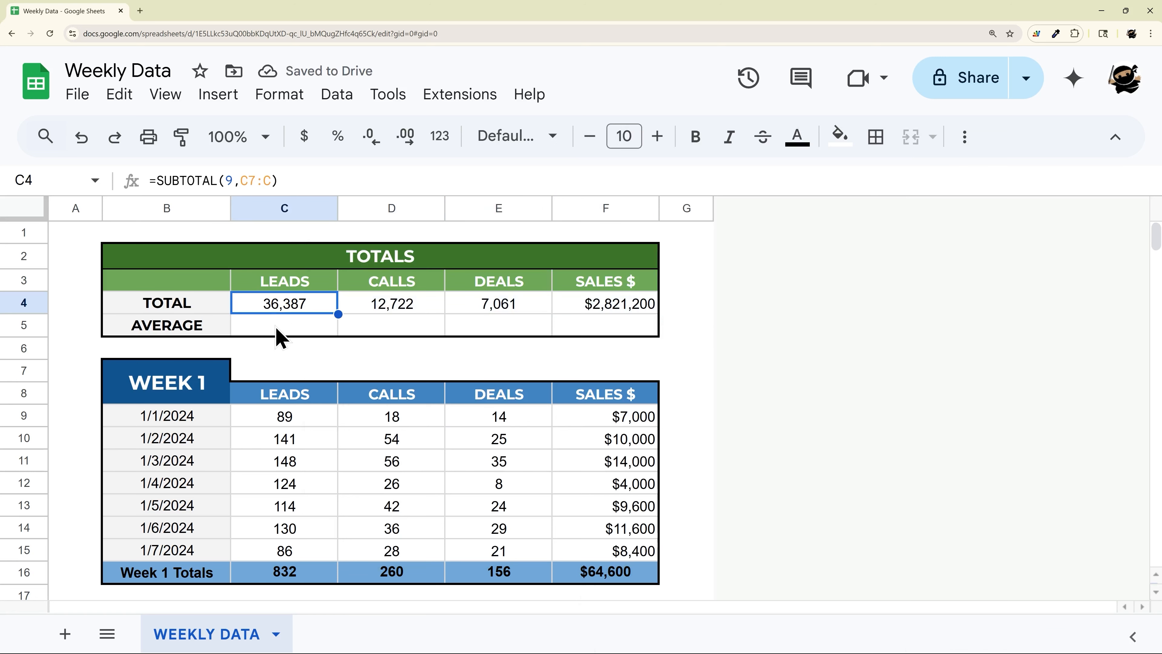
pyautogui.click(276, 330)
pyautogui.write('=s')
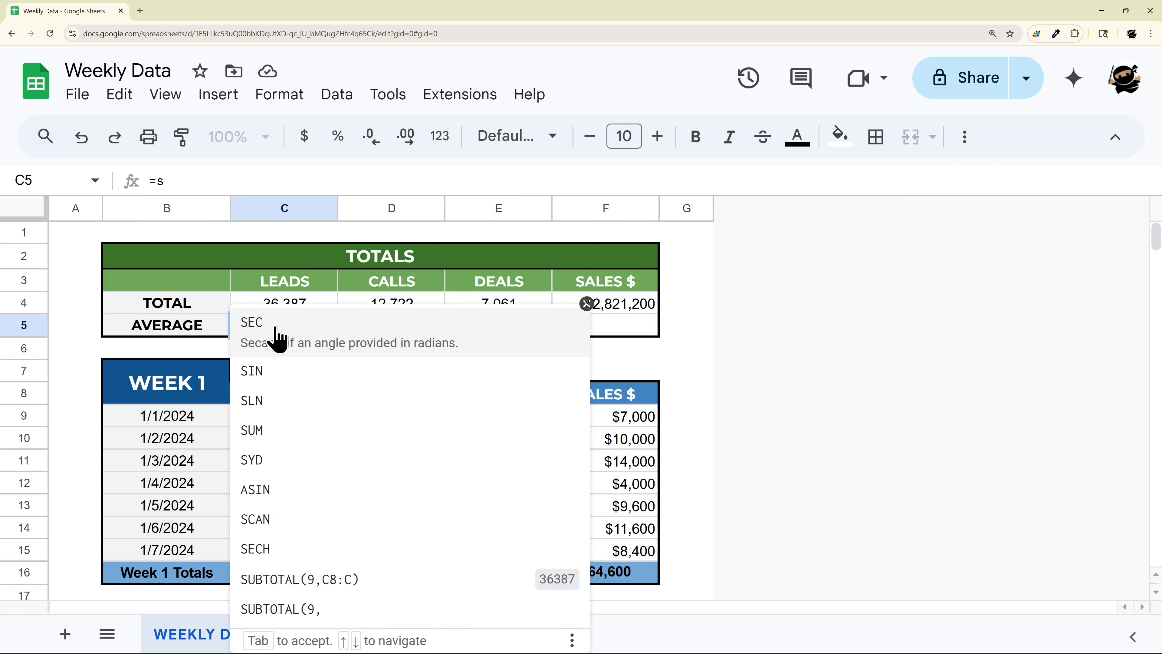
pyautogui.write('ubt')
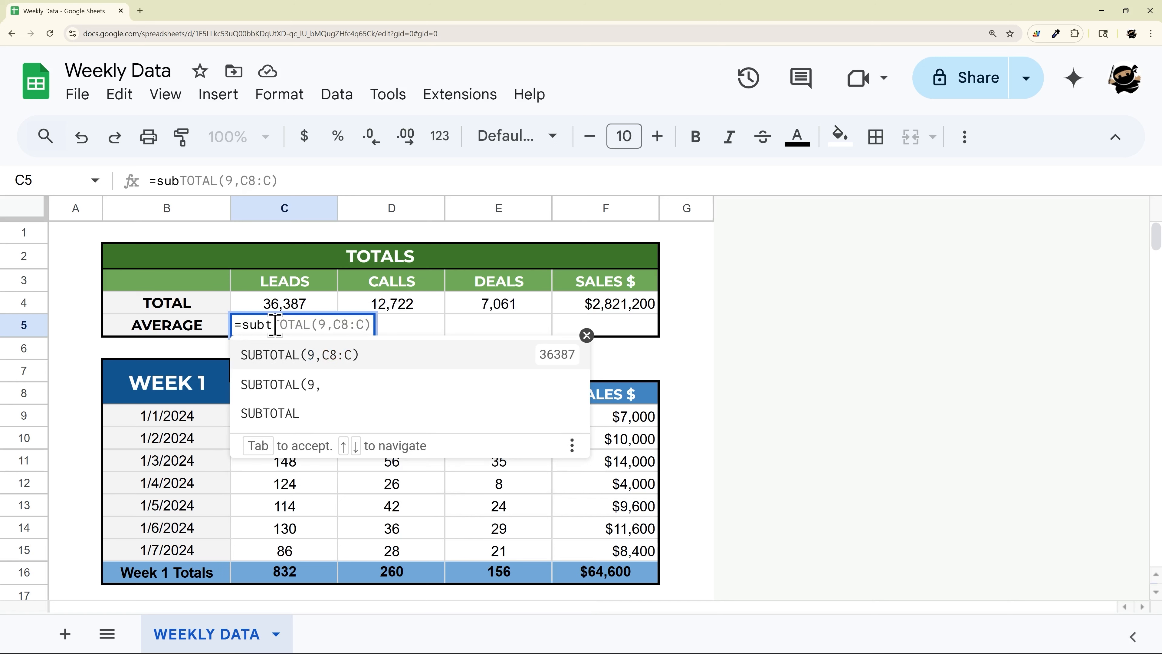
pyautogui.write('otal(')
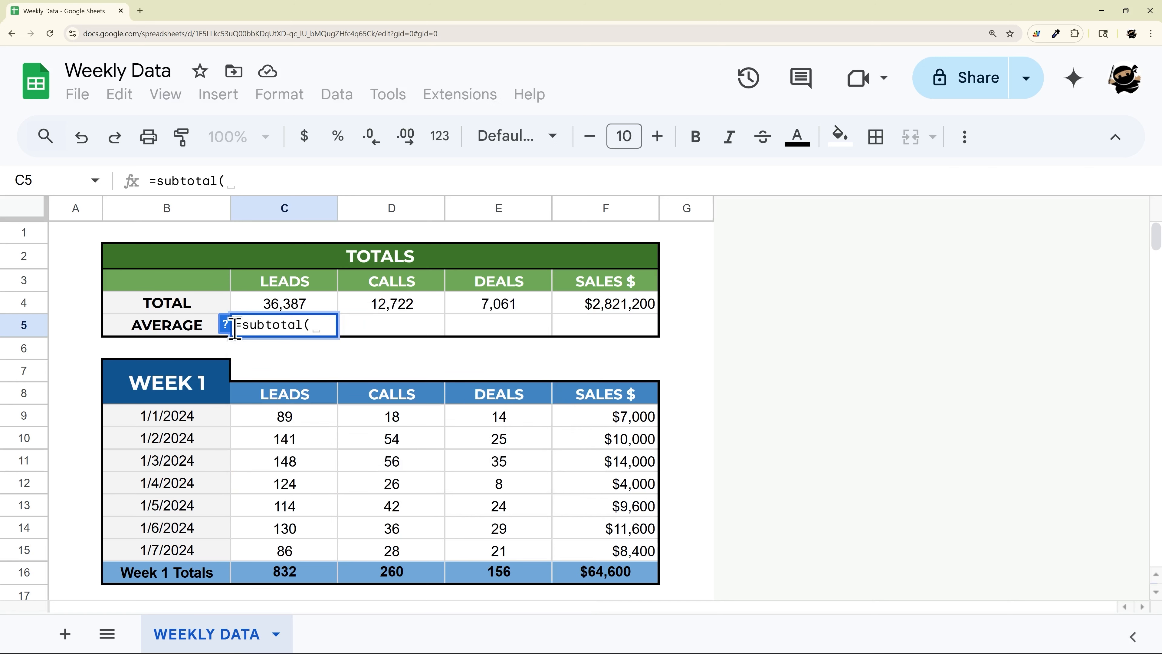
pyautogui.click(225, 325)
pyautogui.scroll(-2, 480, 575)
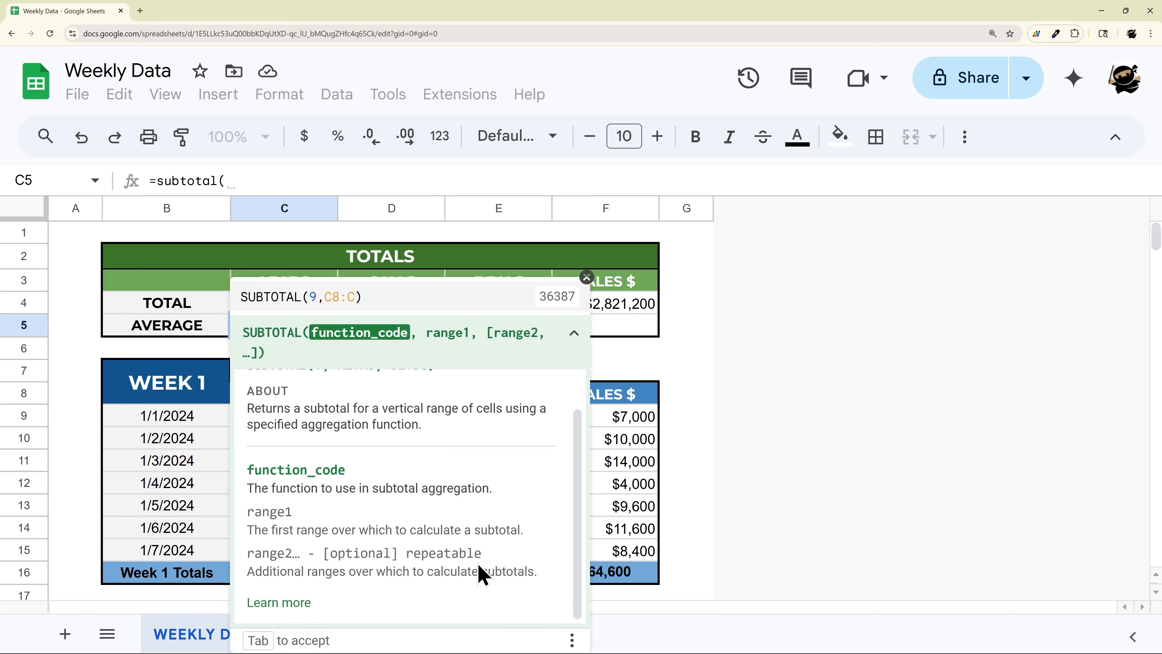
pyautogui.click(293, 603)
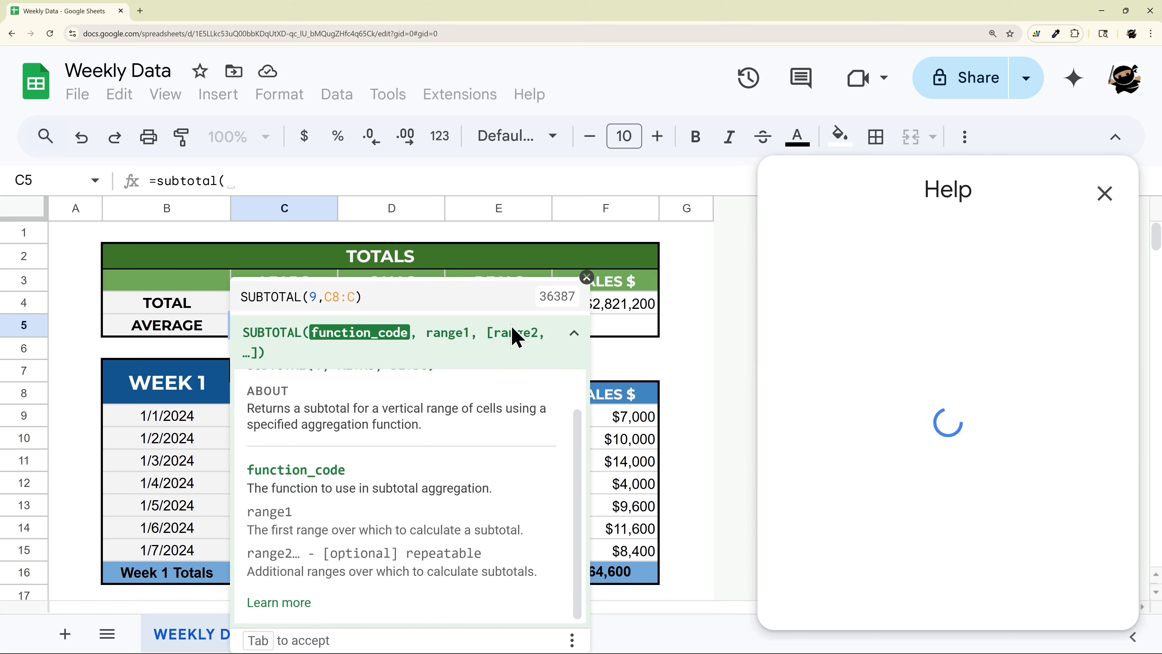
pyautogui.click(585, 276)
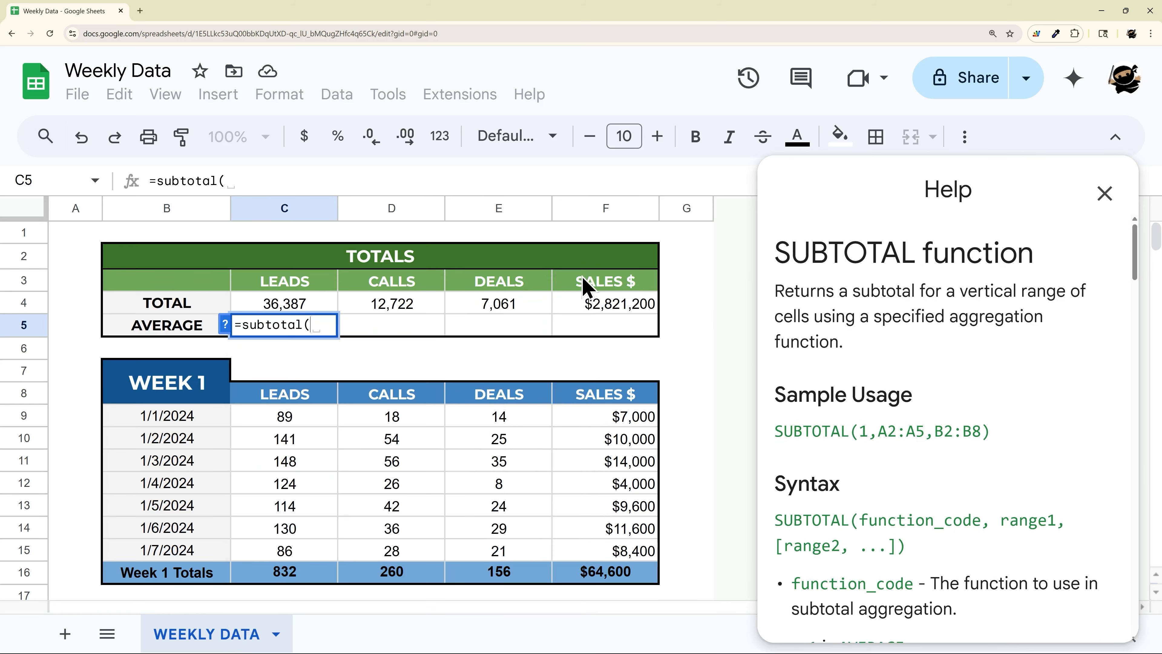
pyautogui.scroll(-6, 999, 461)
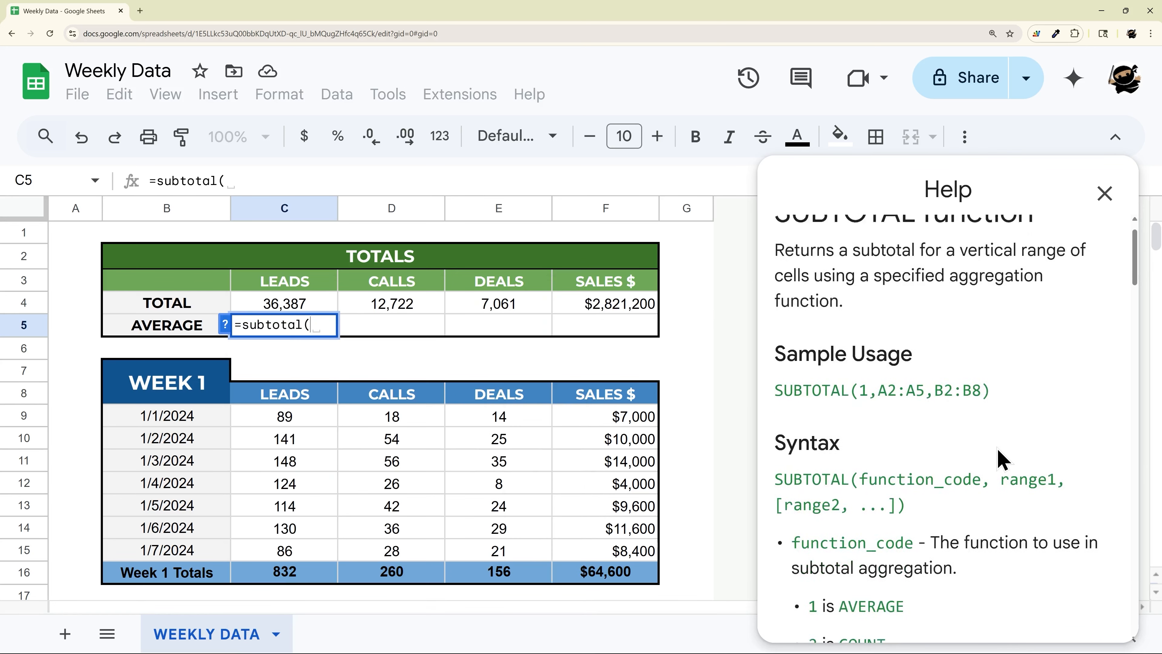
pyautogui.scroll(3, 998, 451)
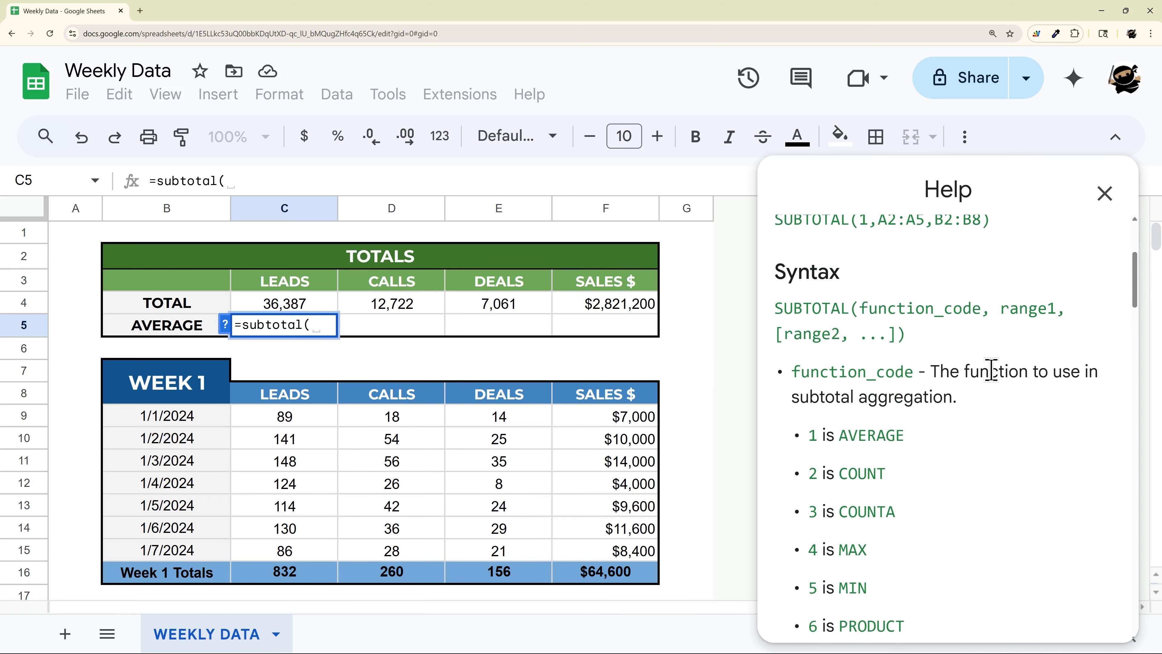
pyautogui.scroll(-3, 993, 394)
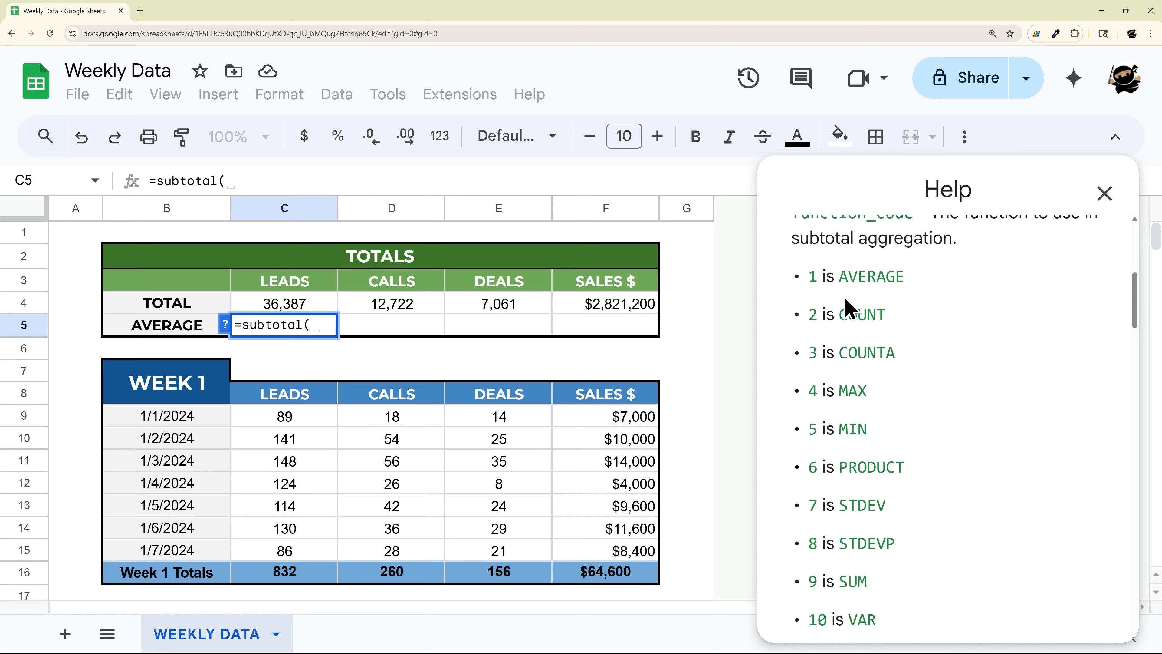
# Step: Complete the leads average formula in C5 as =subtotal(1,C7:C) and close the function help
pyautogui.write('1,')
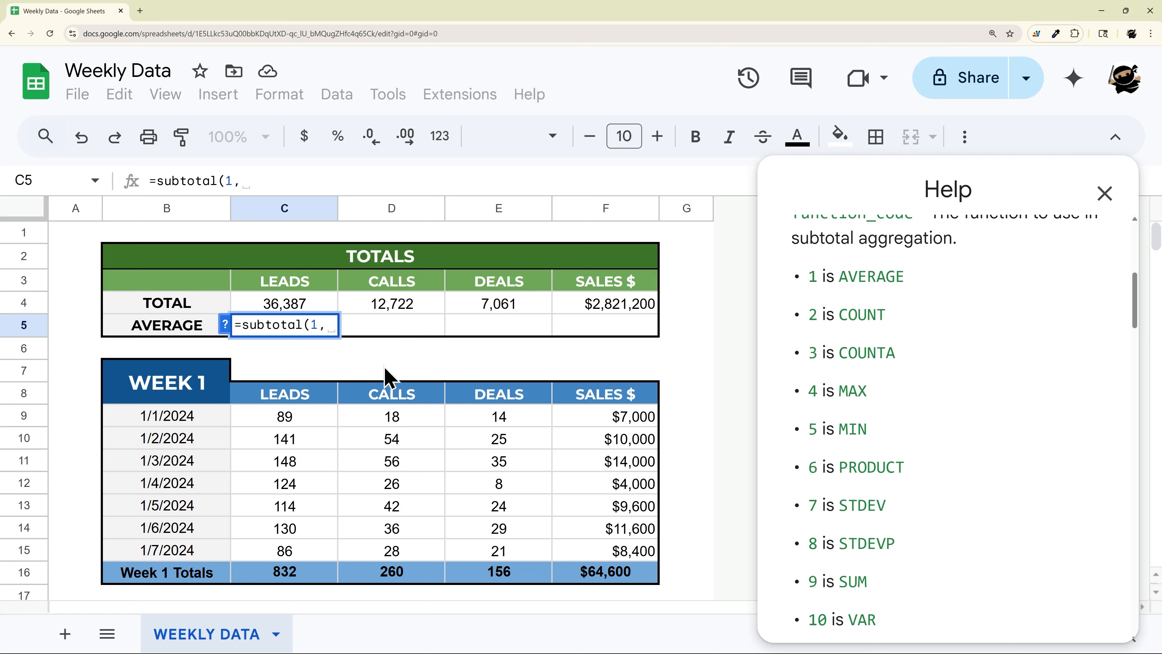
pyautogui.moveTo(284, 371); pyautogui.dragTo(292, 431)
pyautogui.hotkey('ctrl', 'shift', 'Down')
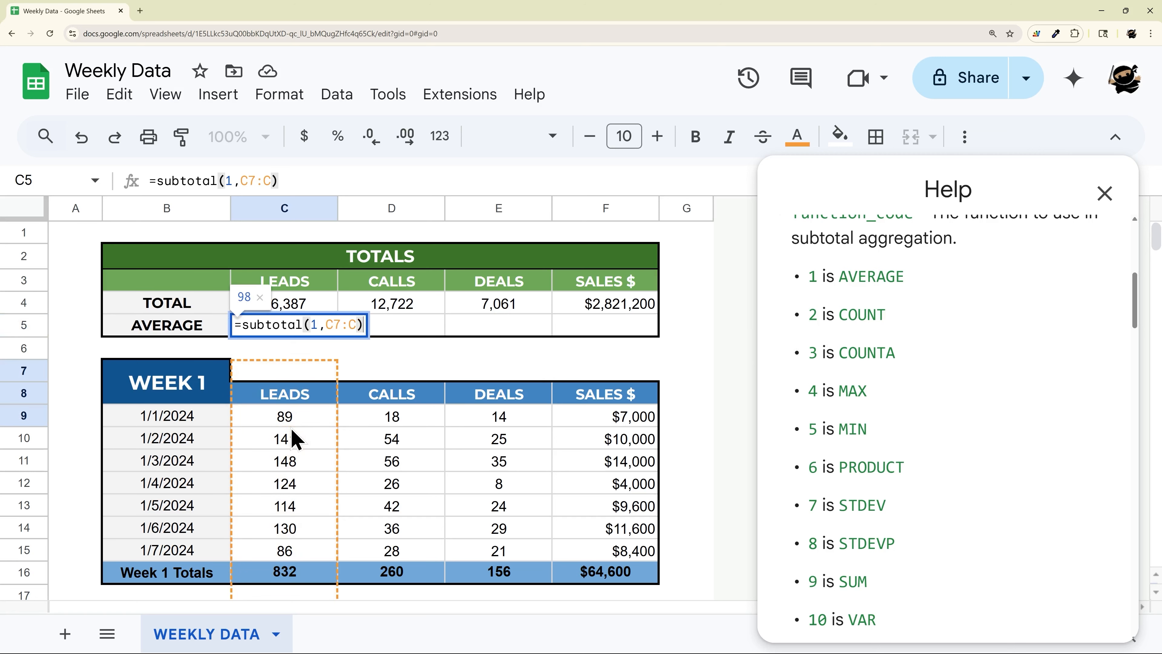
pyautogui.press('Return')
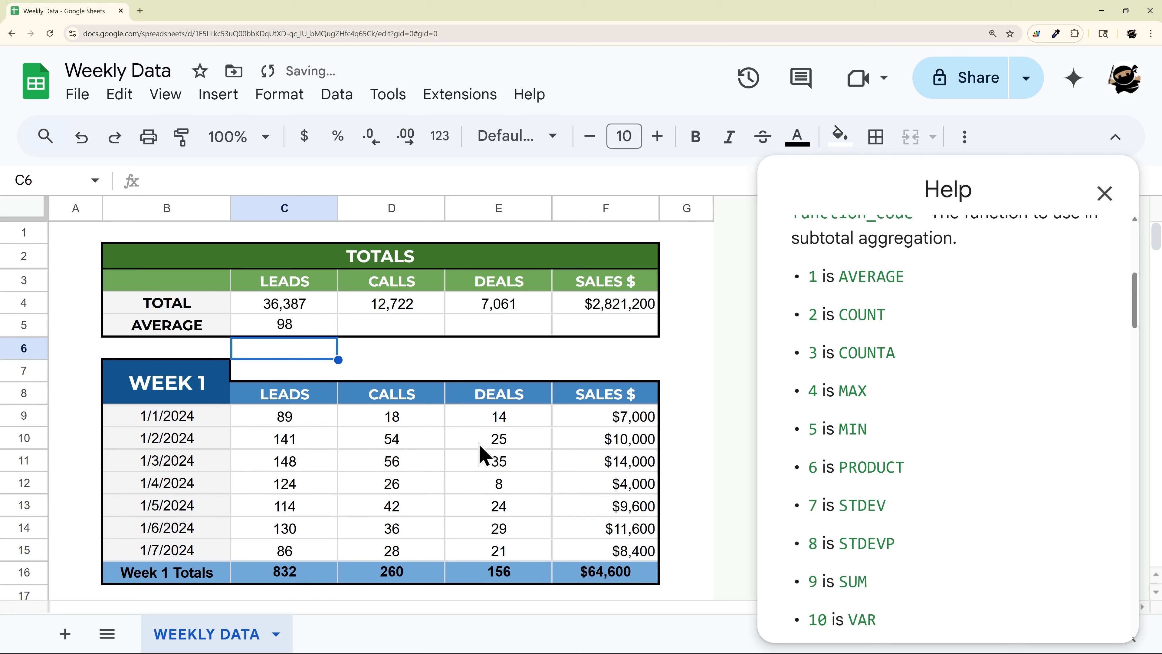
pyautogui.click(1105, 193)
# Step: Copy the leads average formula from C5 into D5:F5, pasting the formula only
pyautogui.click(293, 330)
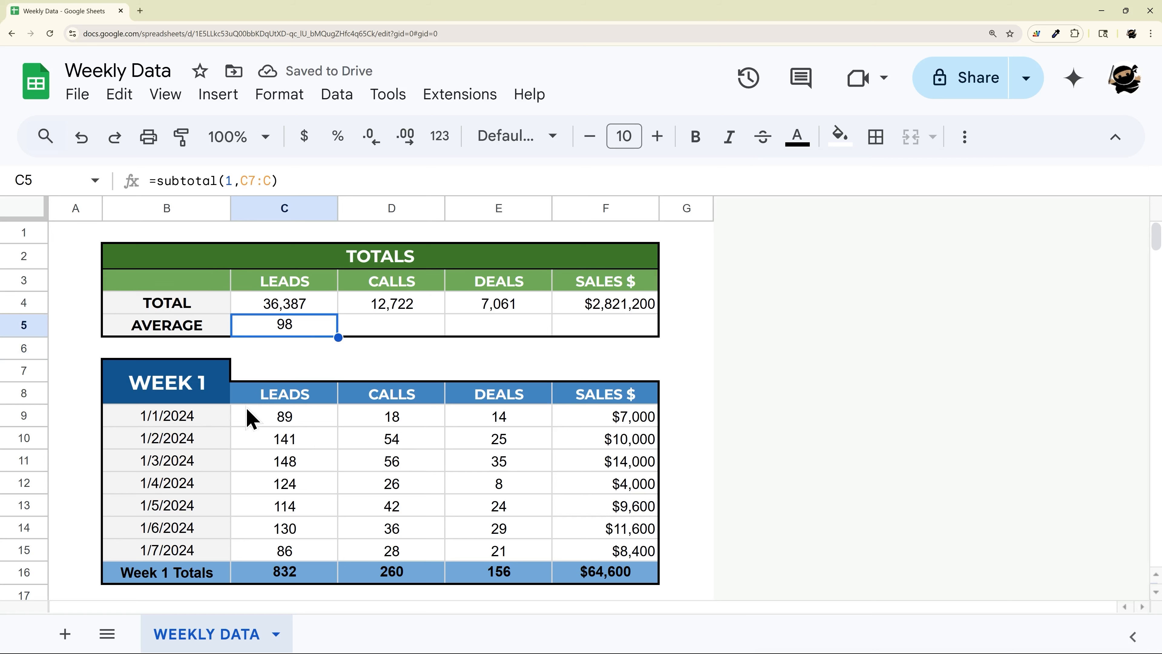
pyautogui.rightClick(303, 325)
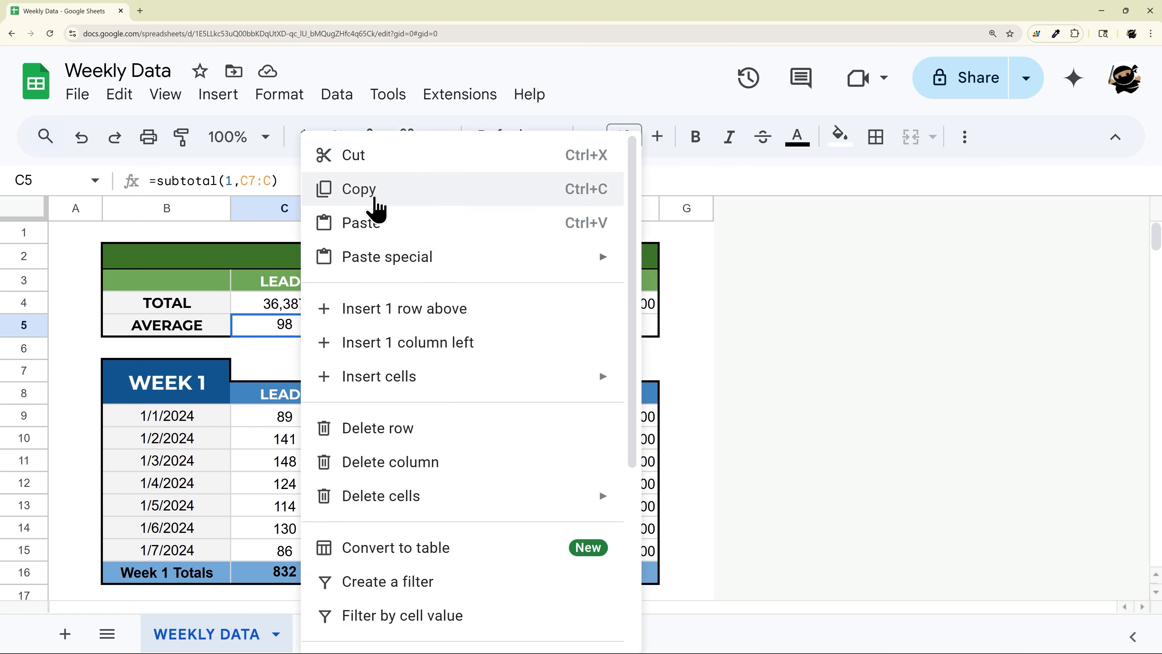
pyautogui.click(371, 189)
pyautogui.moveTo(371, 330); pyautogui.dragTo(592, 332)
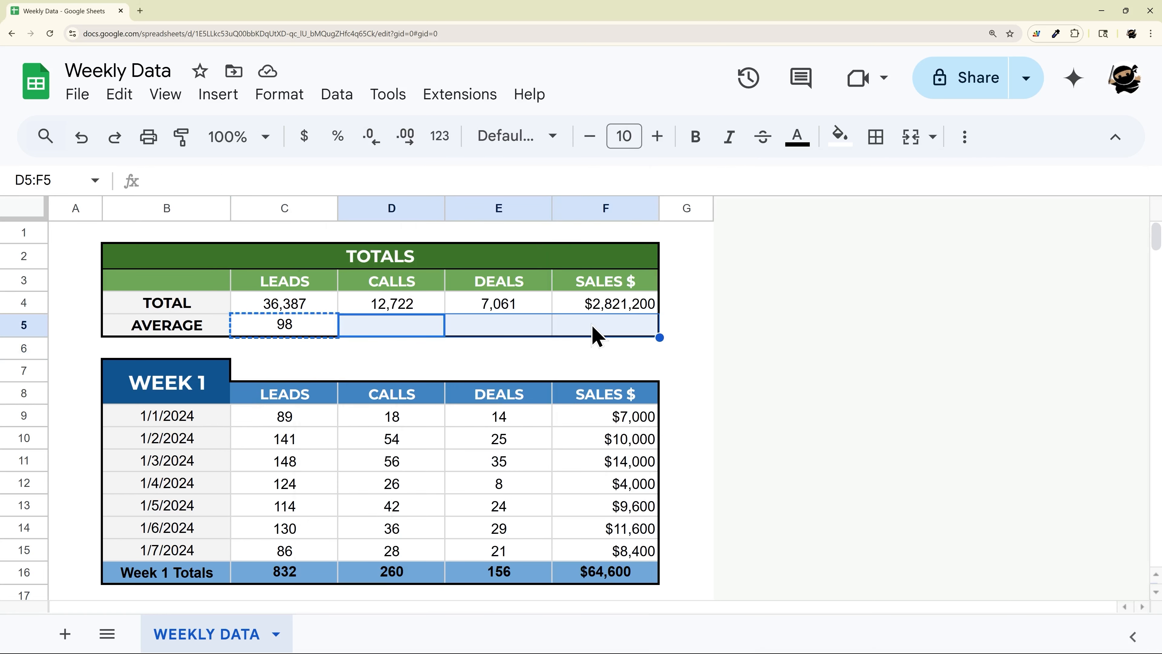
pyautogui.rightClick(592, 332)
pyautogui.moveTo(672, 263)
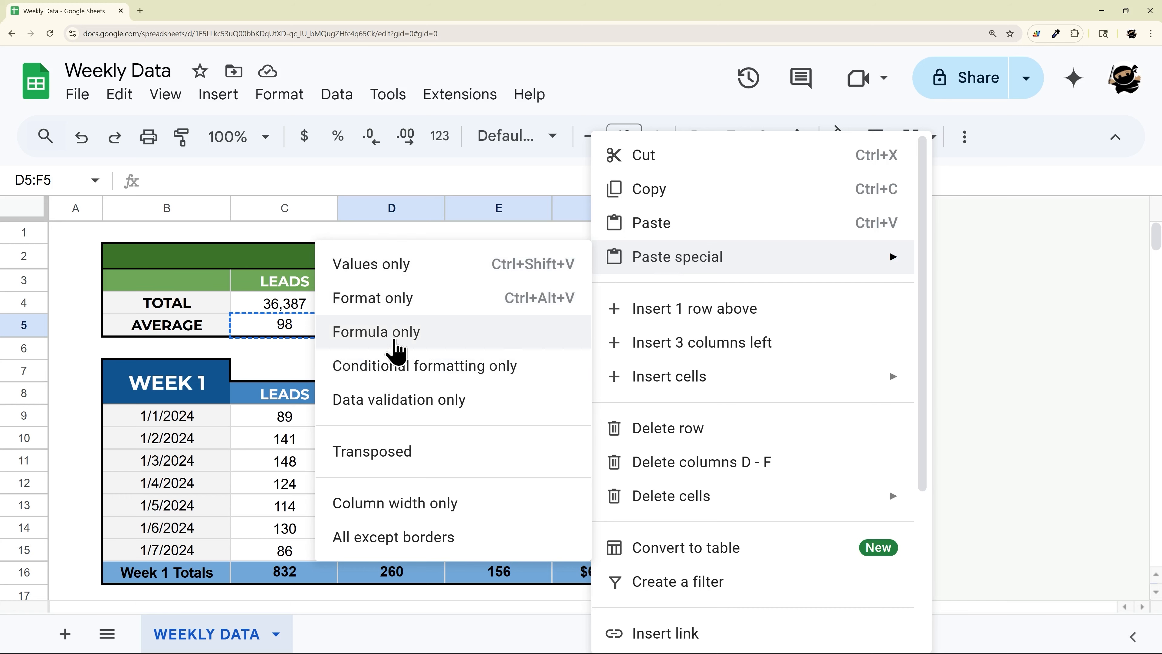
pyautogui.click(389, 339)
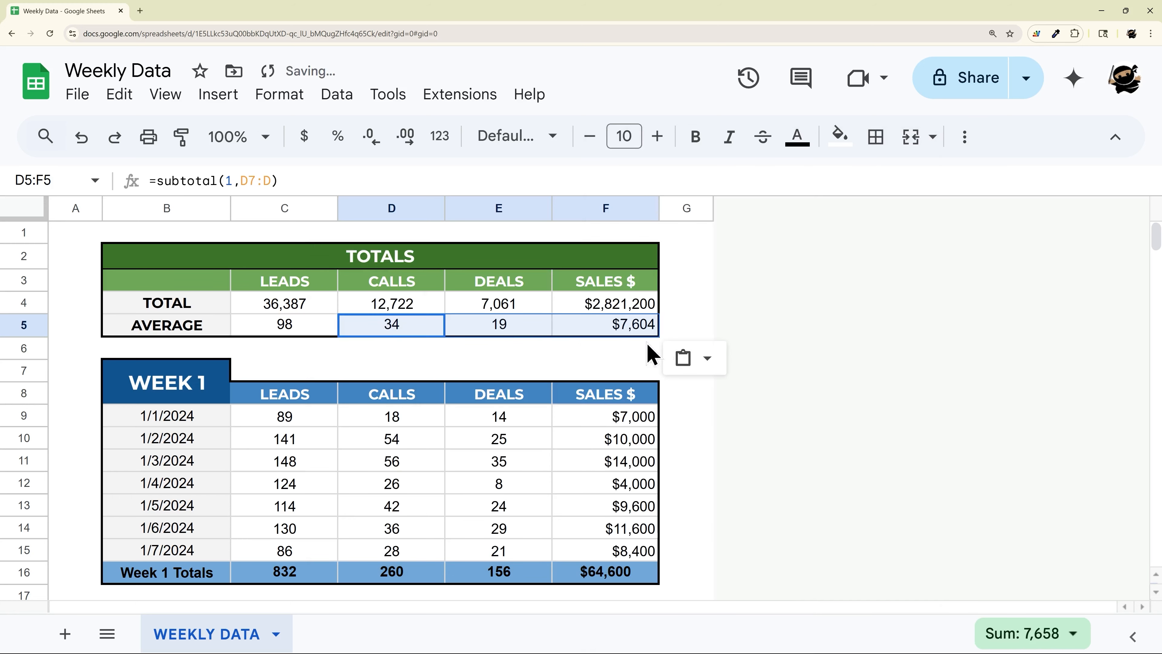
pyautogui.click(693, 305)
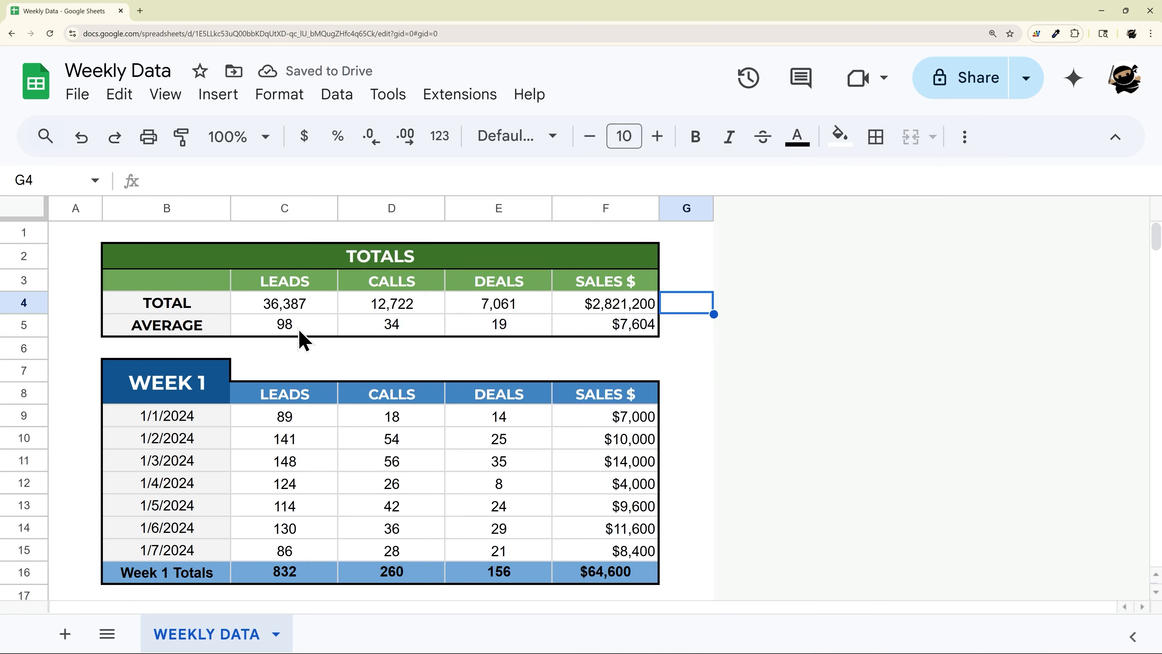
# Step: Review the total and average rows in C4:F5, the calls average formula in D5 and the available paste special options
pyautogui.moveTo(283, 309); pyautogui.dragTo(618, 338)
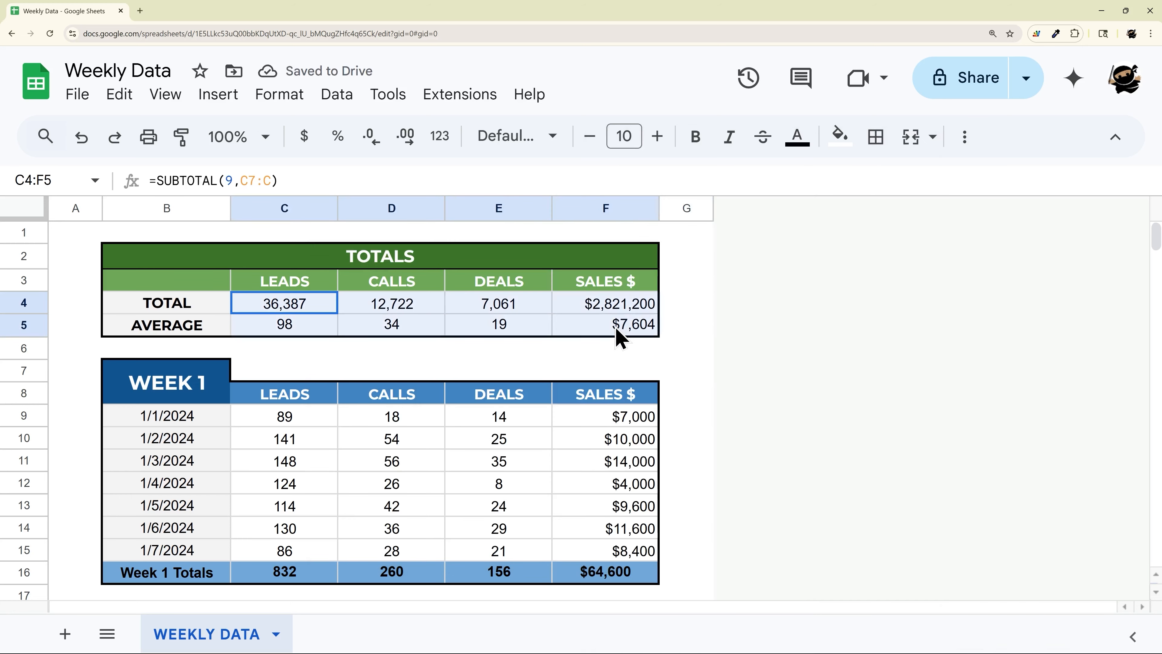
pyautogui.click(410, 330)
pyautogui.rightClick(410, 329)
pyautogui.moveTo(498, 260)
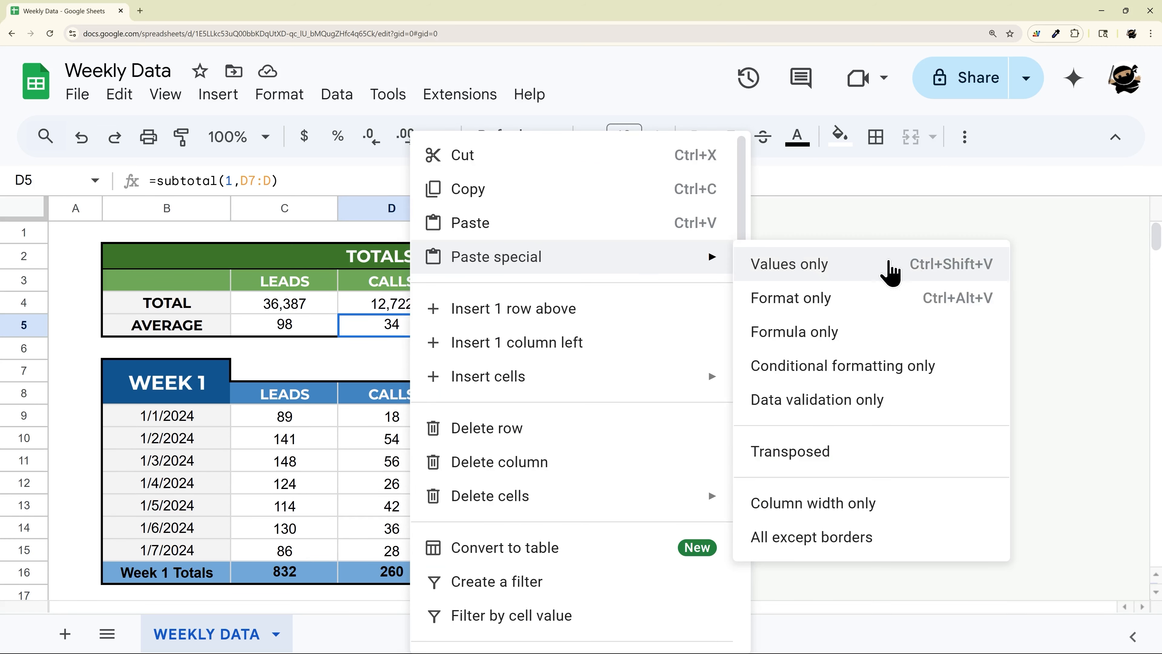
pyautogui.press('Escape')
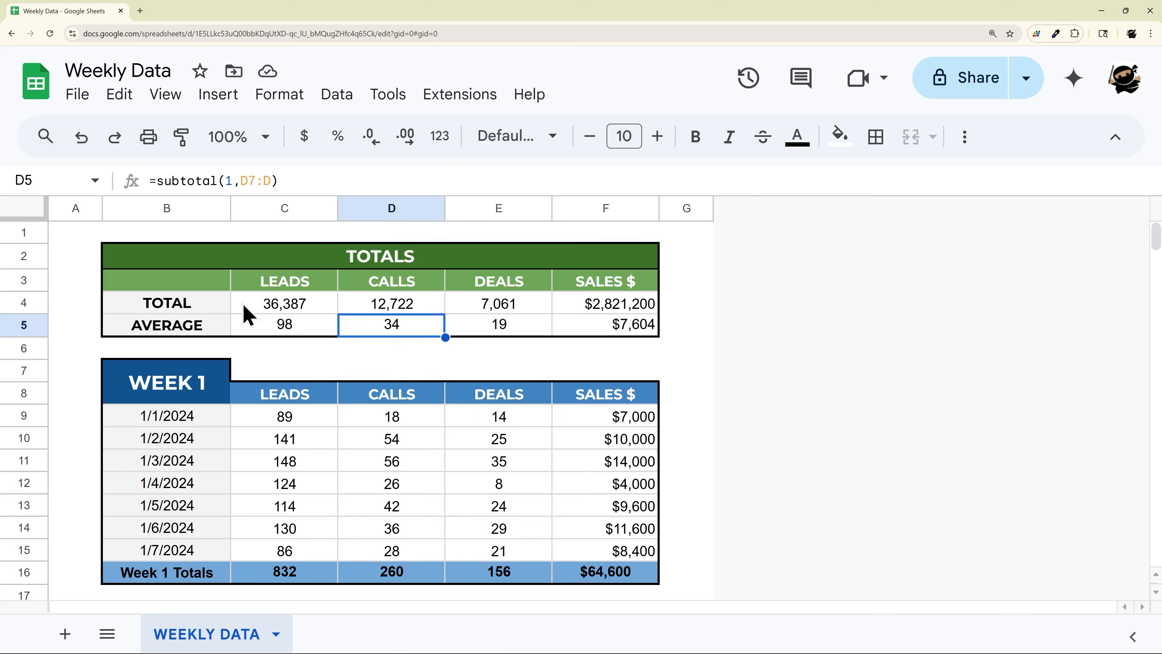
pyautogui.moveTo(280, 311); pyautogui.dragTo(615, 311)
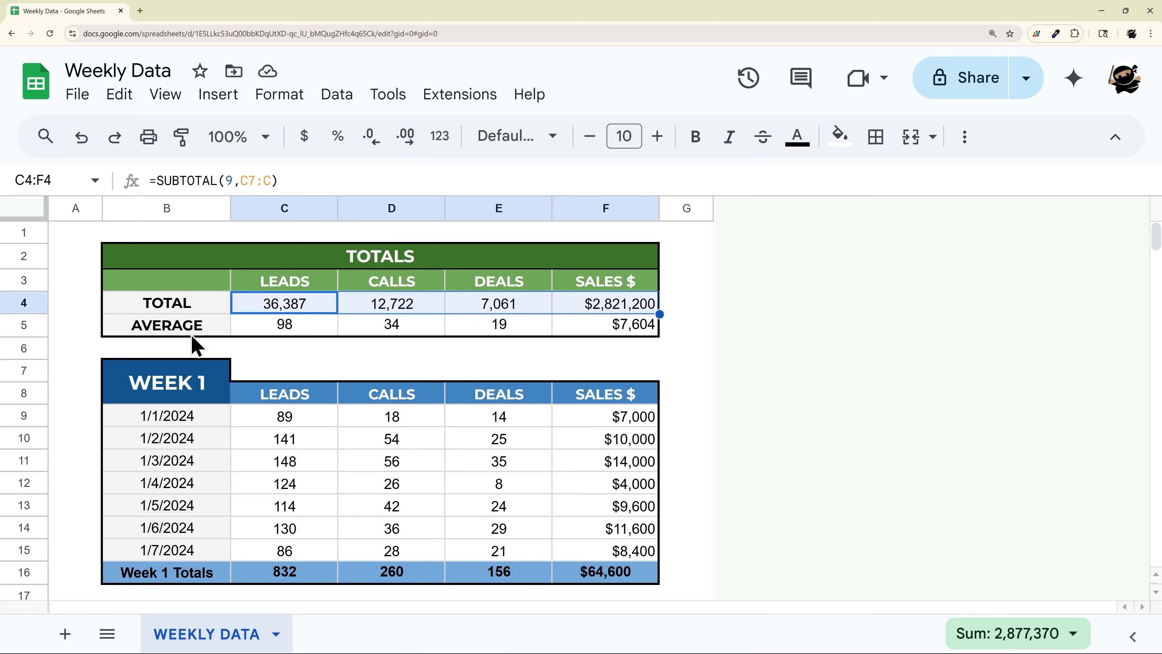
pyautogui.moveTo(259, 330); pyautogui.dragTo(590, 339)
pyautogui.click(268, 356)
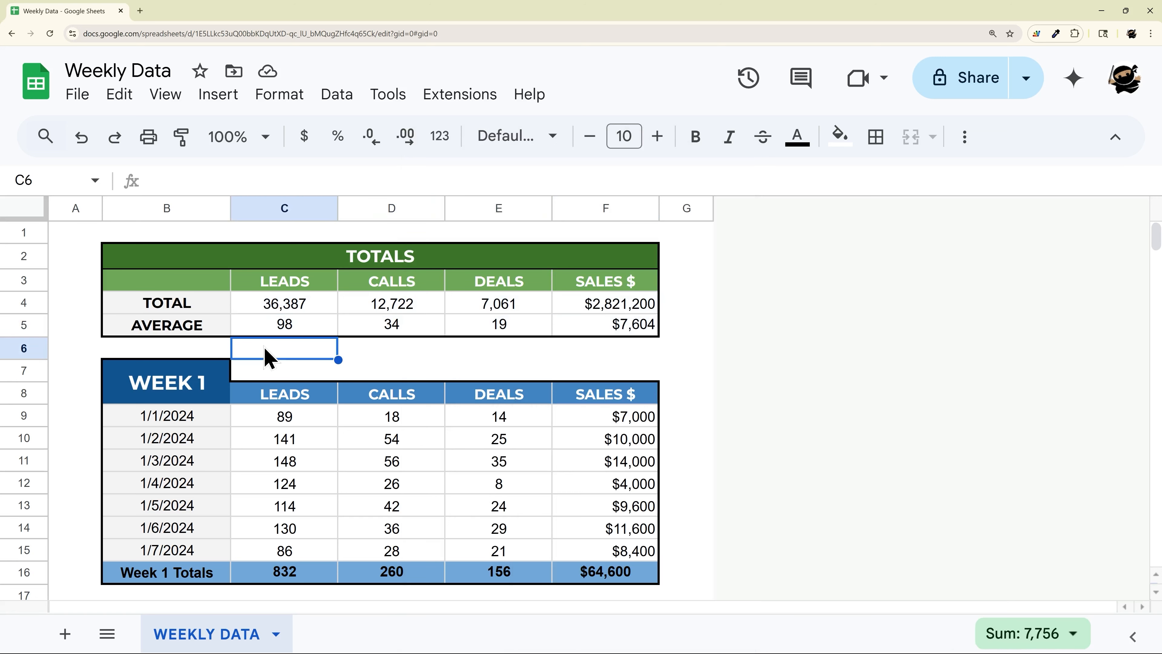